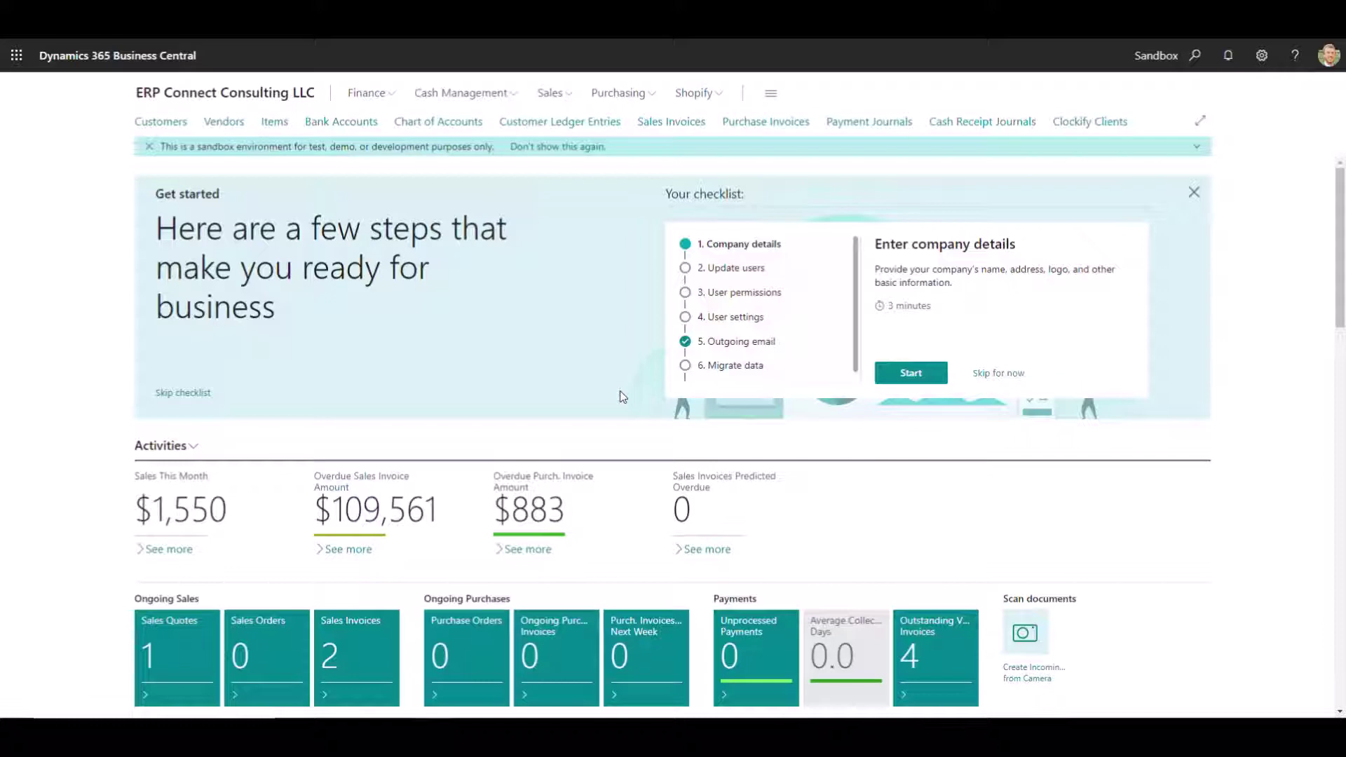
Step: Search for 'advanced user management' and open the Advanced User Management Setup (AUM) page
left_click(1196, 64)
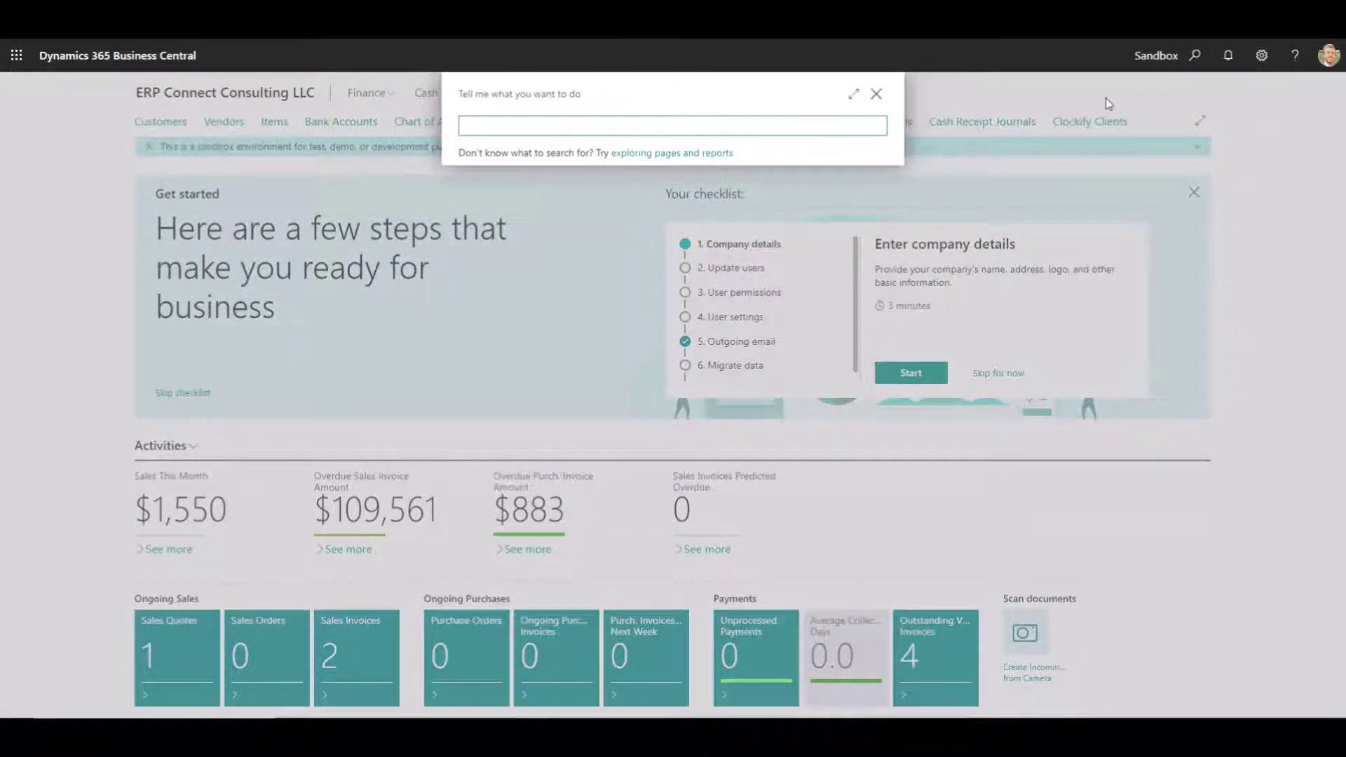
type("advanced user management")
key("Down")
key("Return")
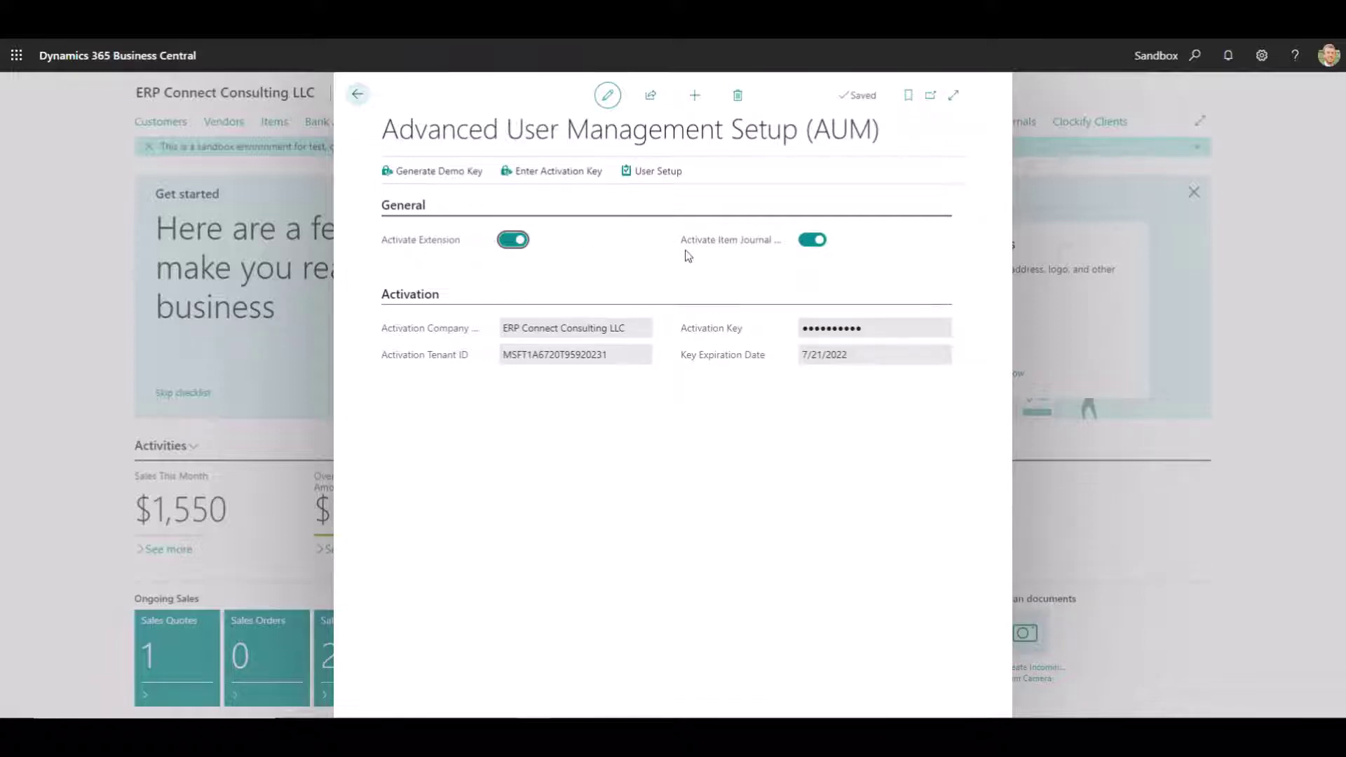
Step: In User Setup, set BEN's Customer No. filter to C00100..C00500
left_click(661, 176)
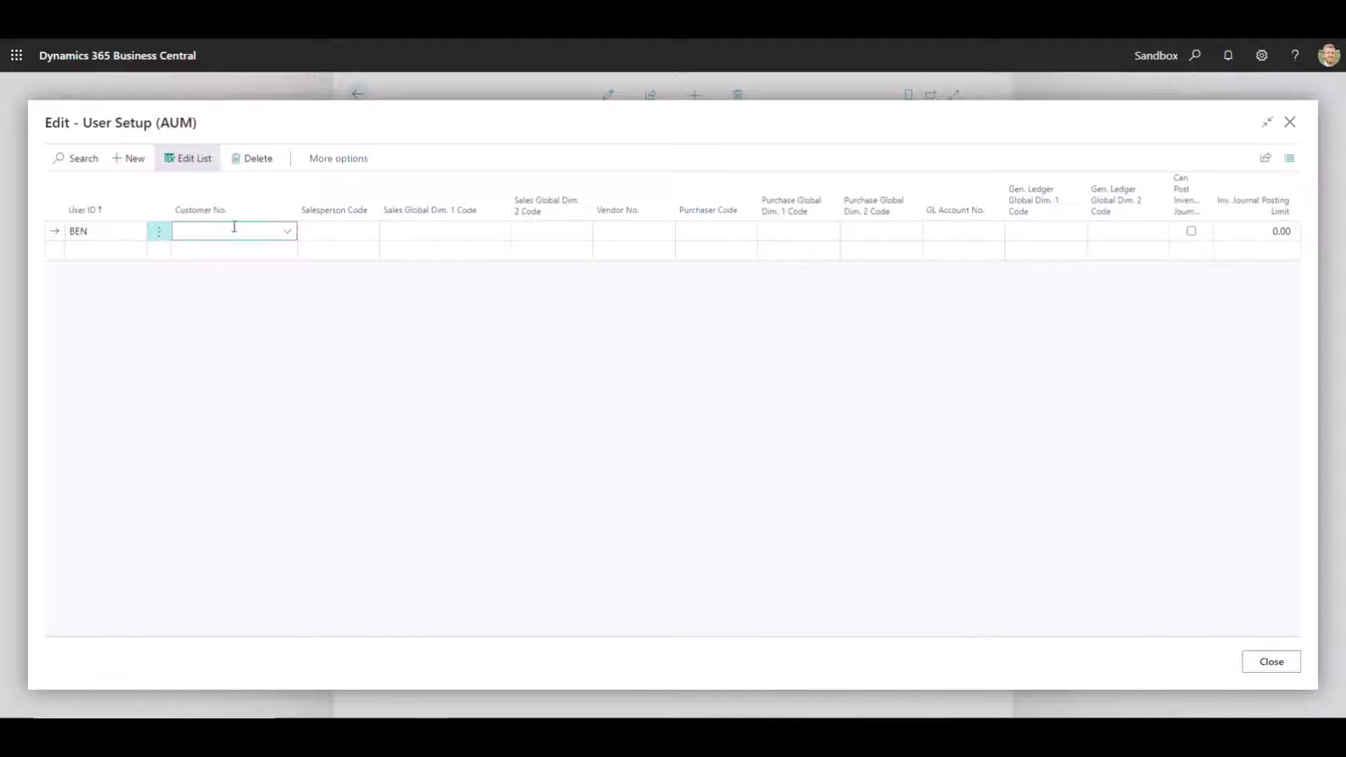
left_click(271, 230)
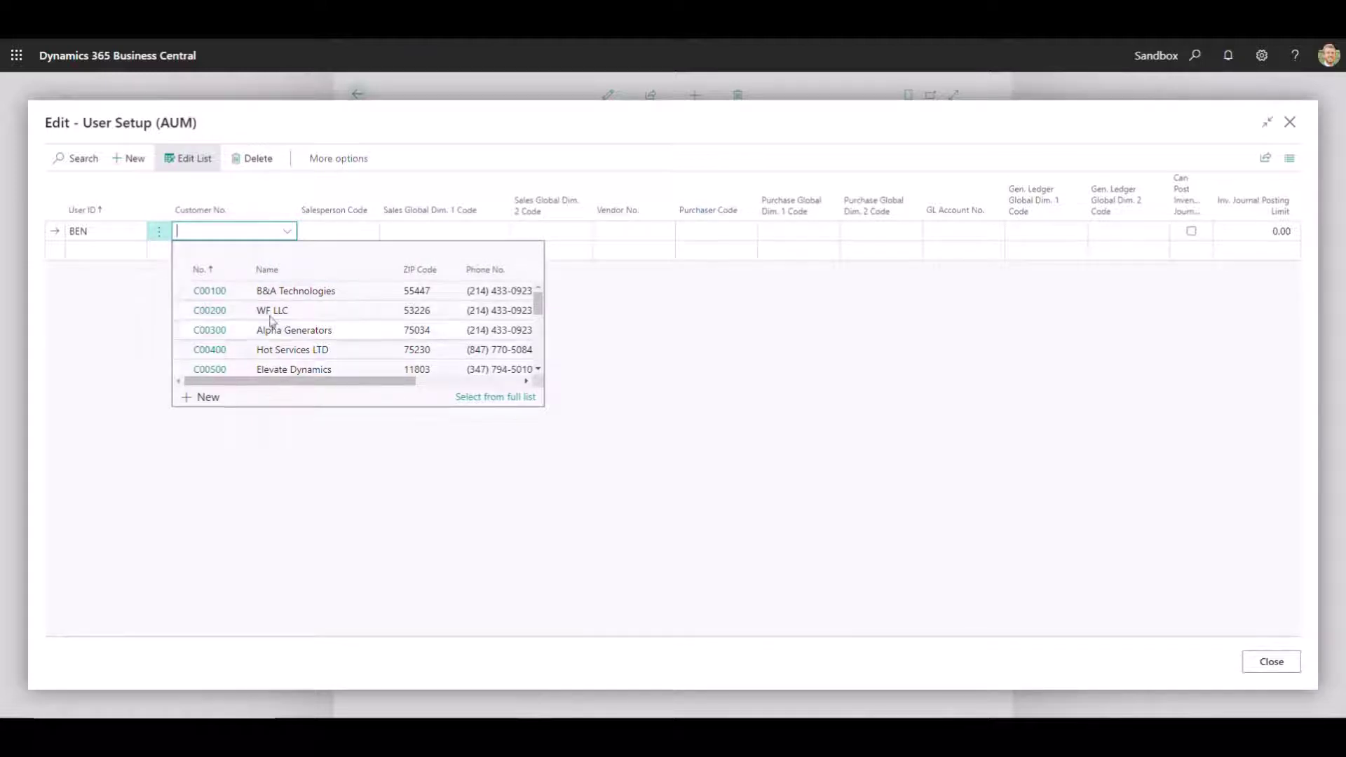
scroll(317, 350, "down", 5)
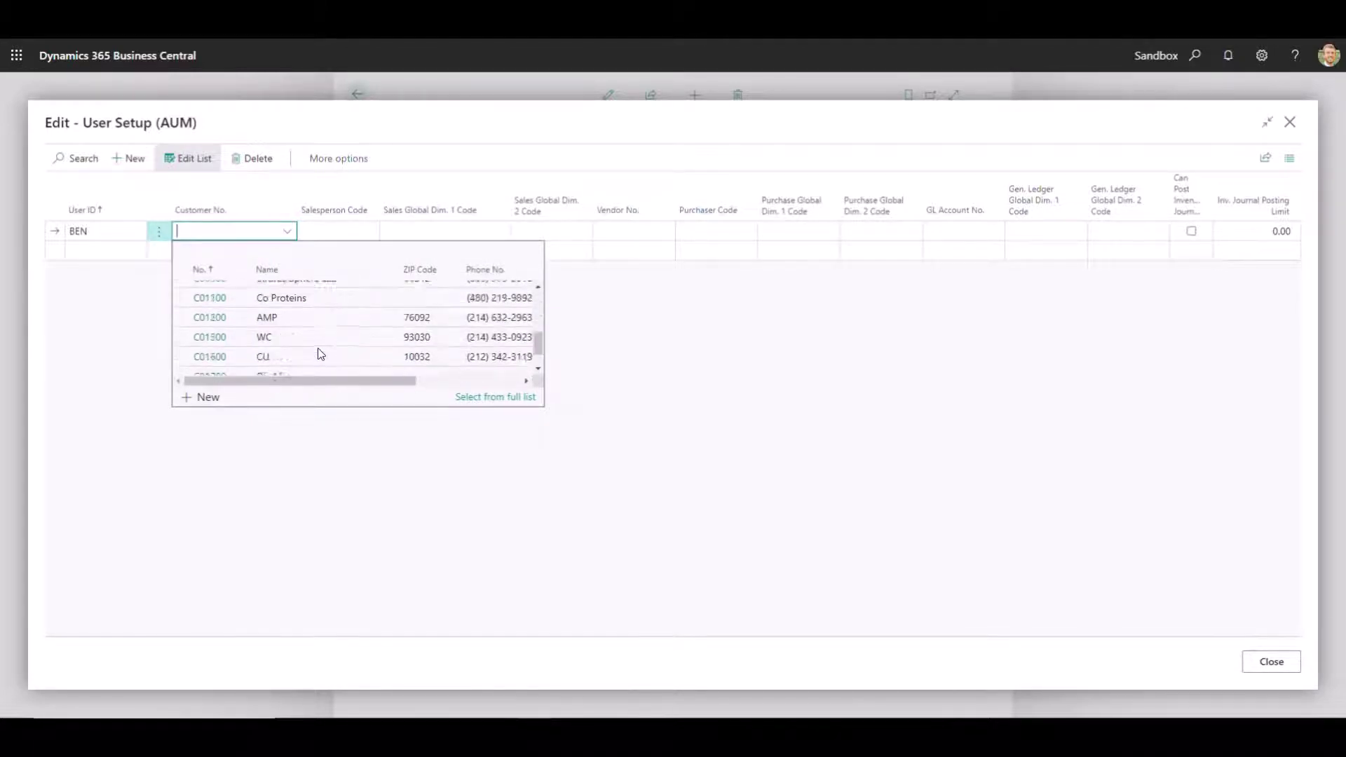
scroll(317, 350, "up", 5)
left_click(265, 288)
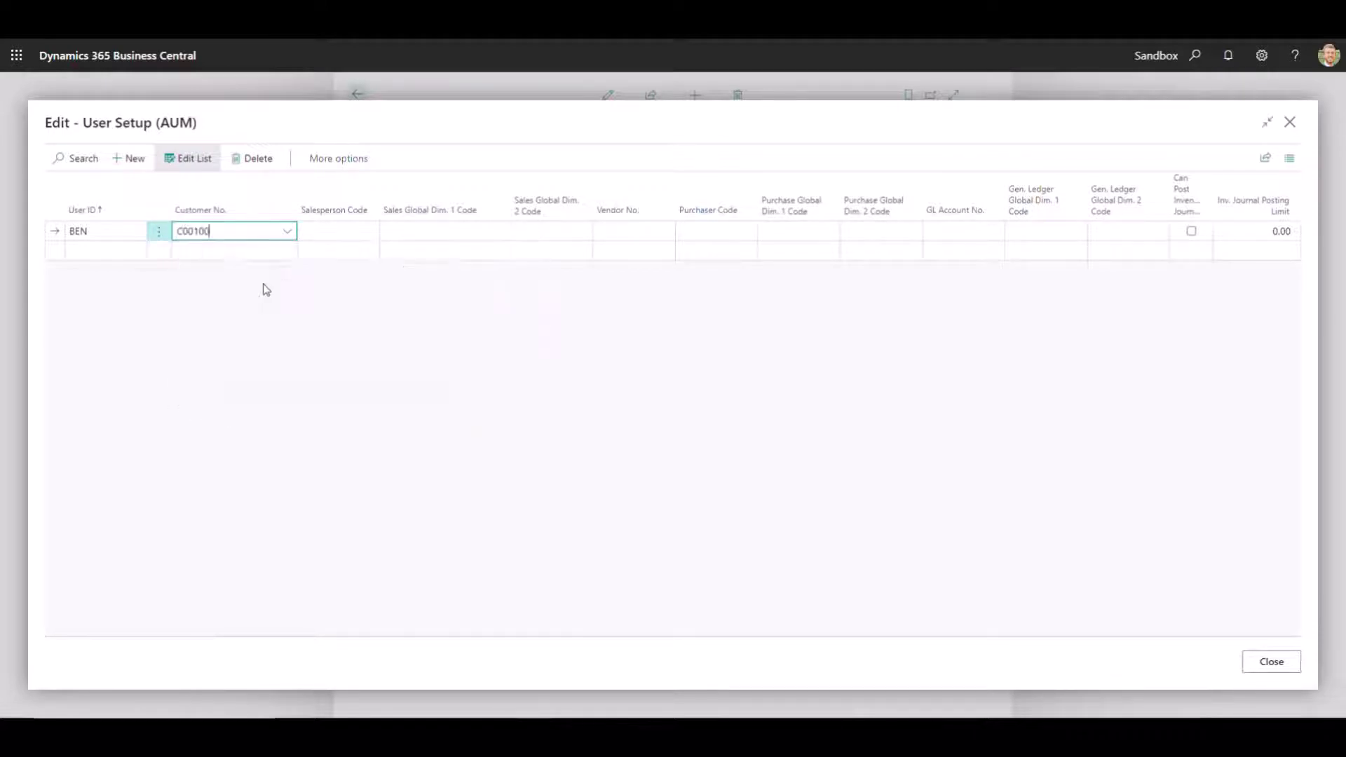
type("..C00500")
key("Tab")
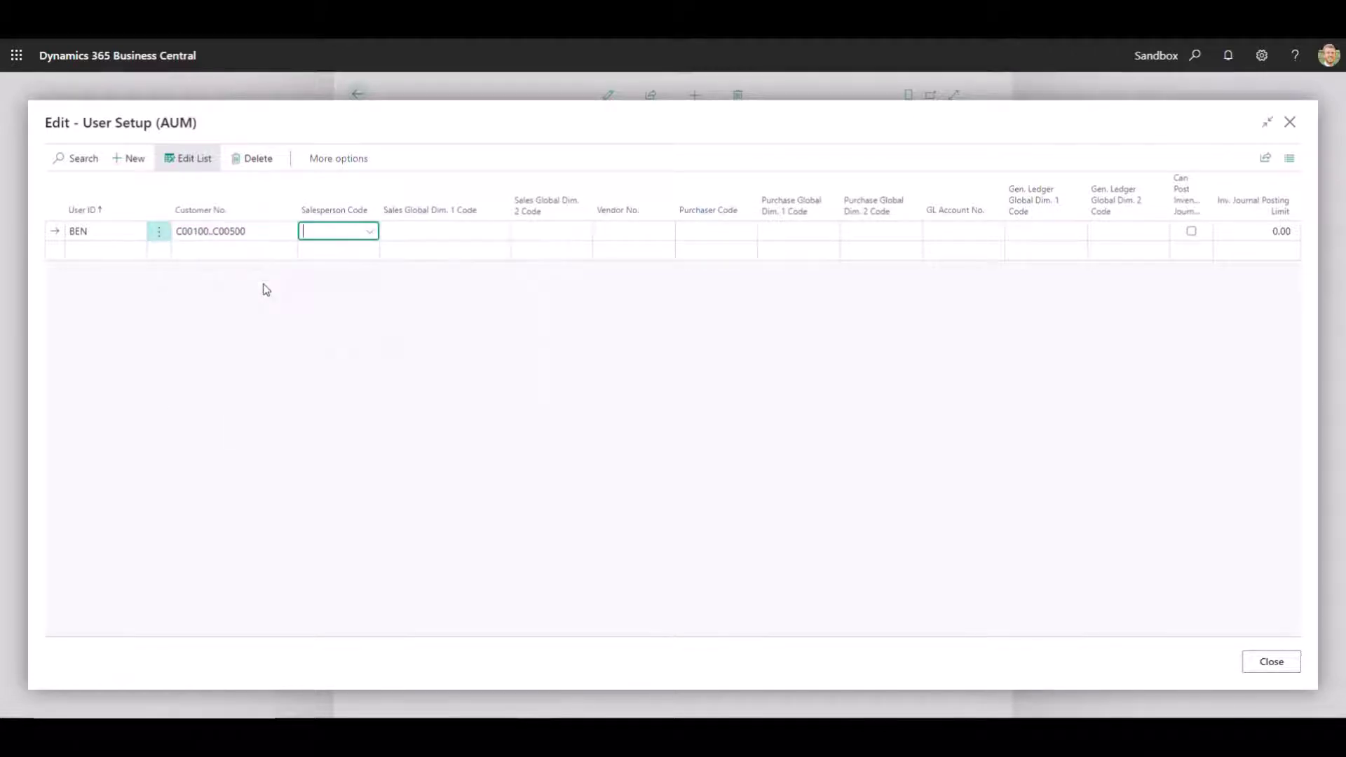
Step: Leave edit mode, close User Setup and the AUM page, and open the Customers list
left_click(195, 158)
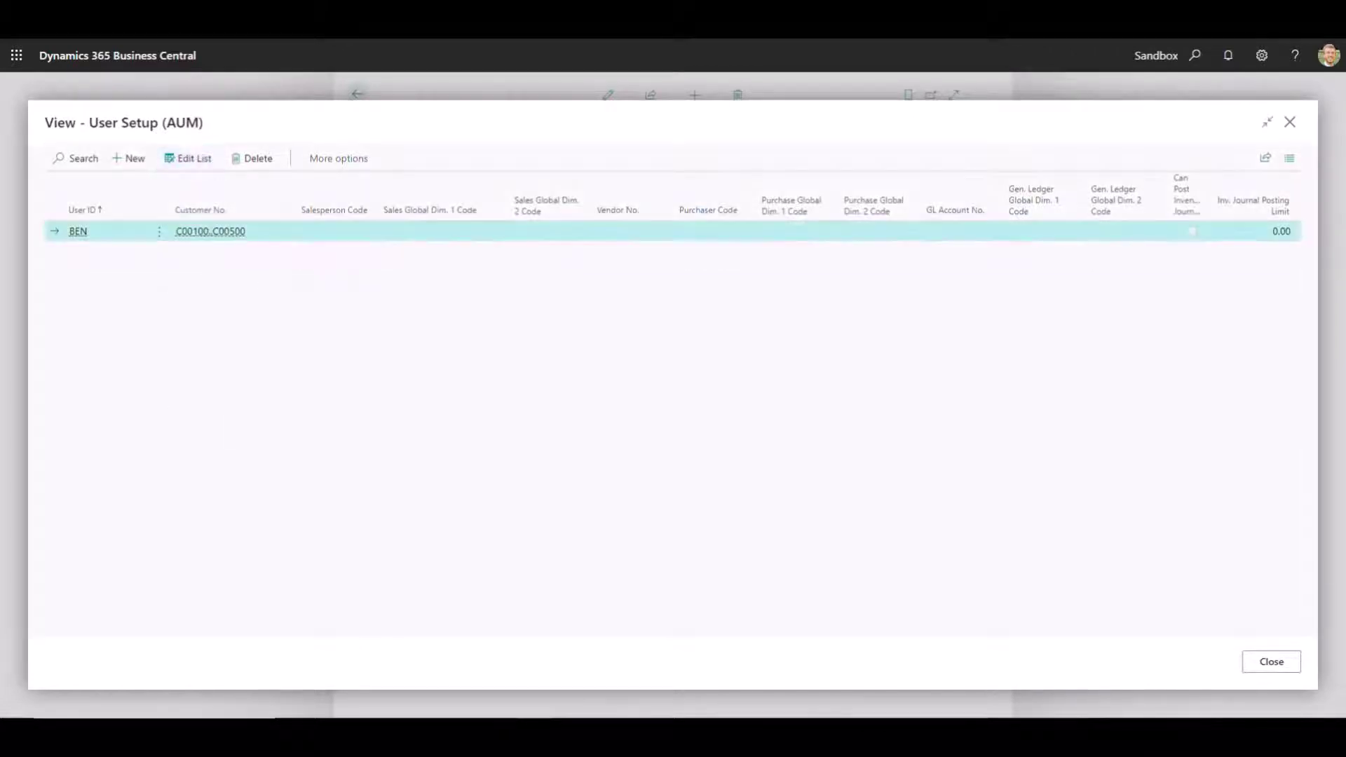
left_click(1265, 661)
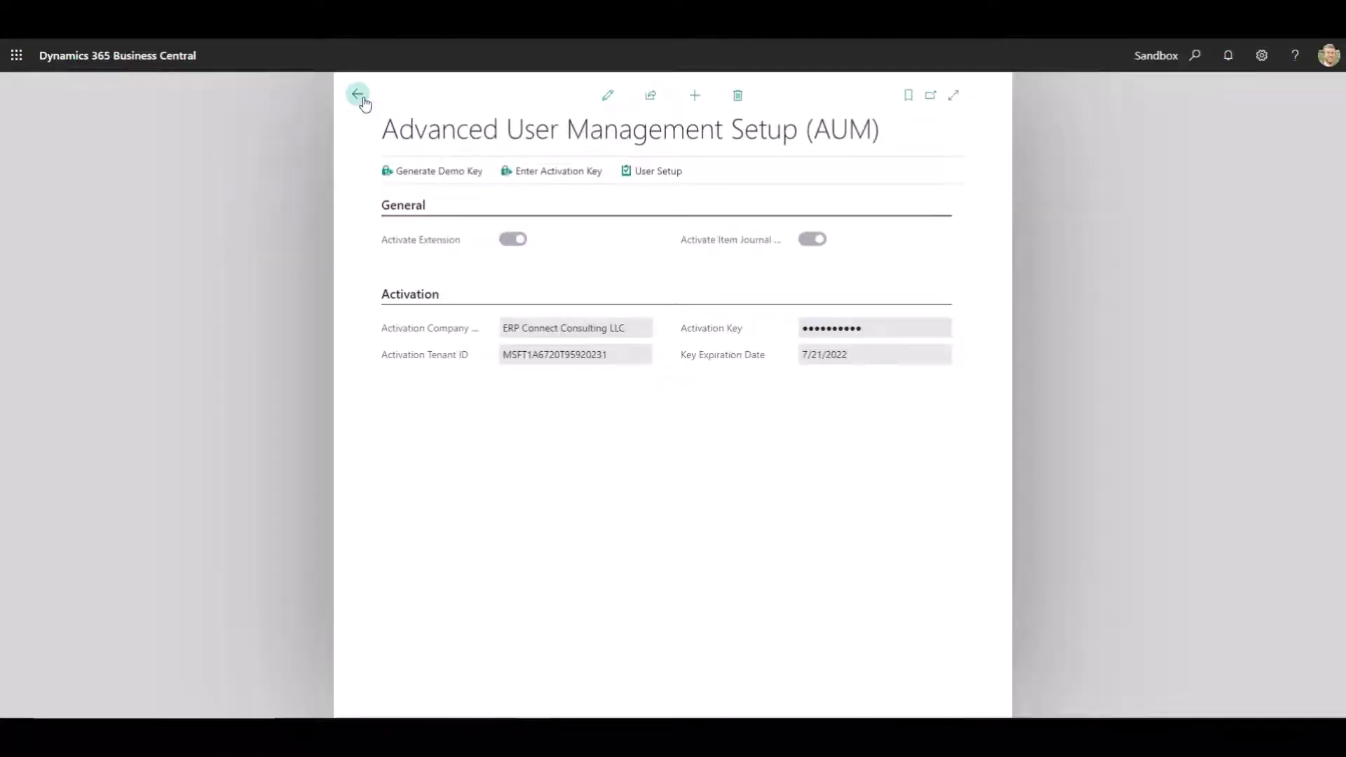
left_click(357, 95)
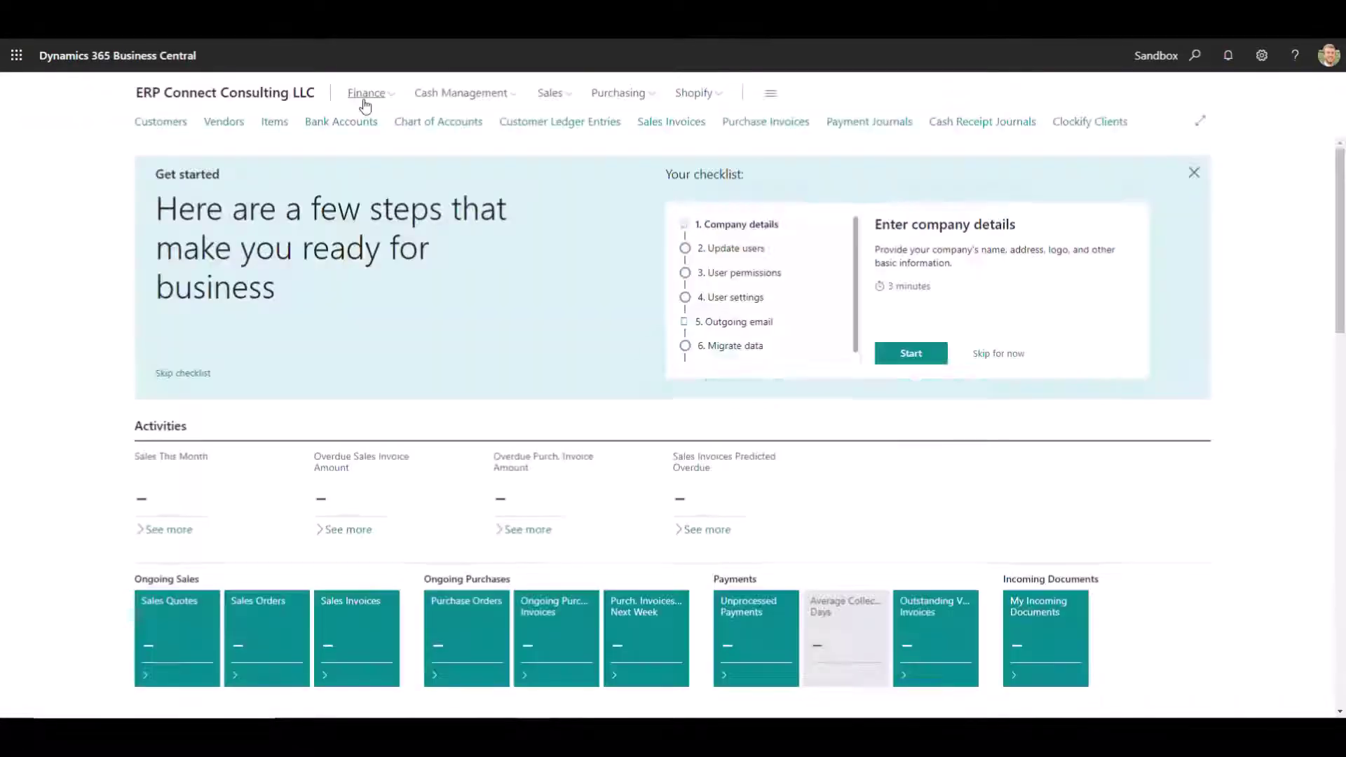
left_click(166, 123)
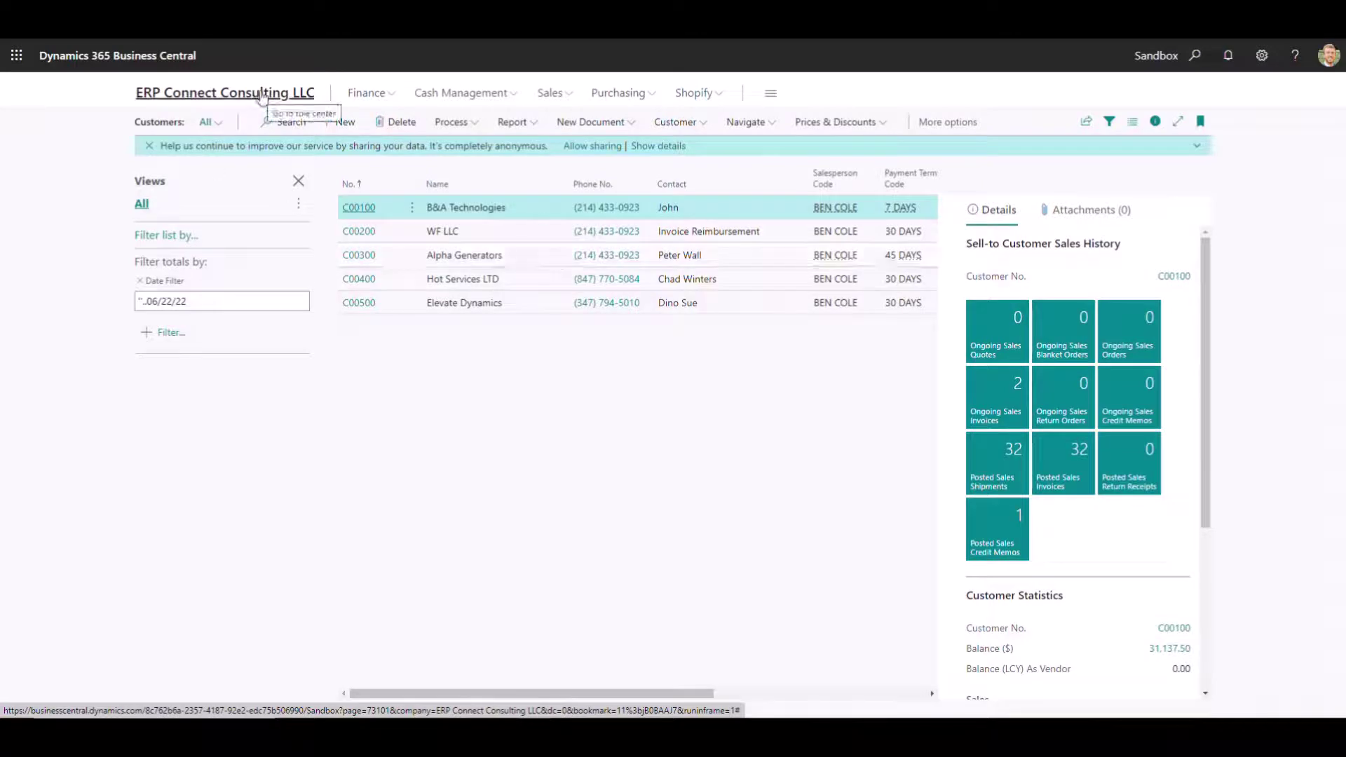
Step: Return home, search 'advanced user mana' and reopen the User Setup (AUM) list for editing
left_click(284, 97)
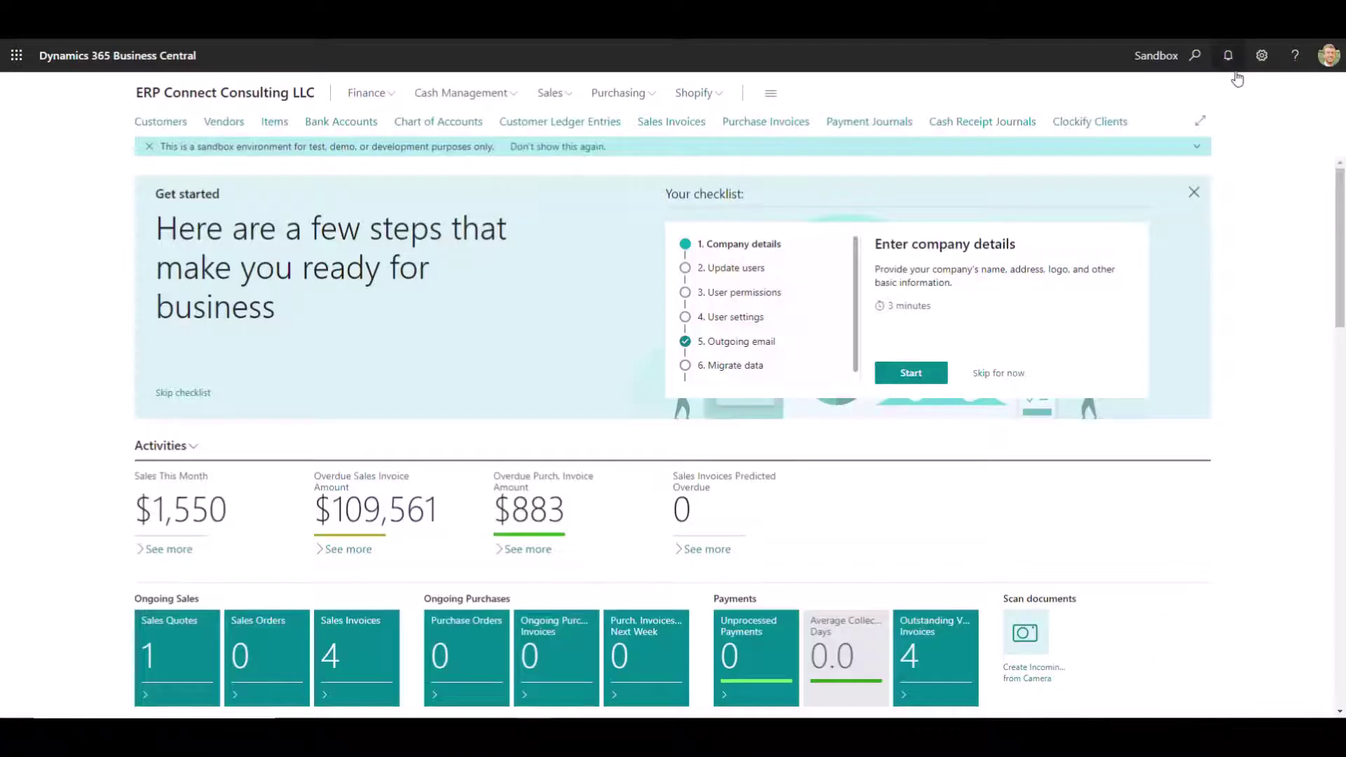
left_click(1193, 57)
type("advan")
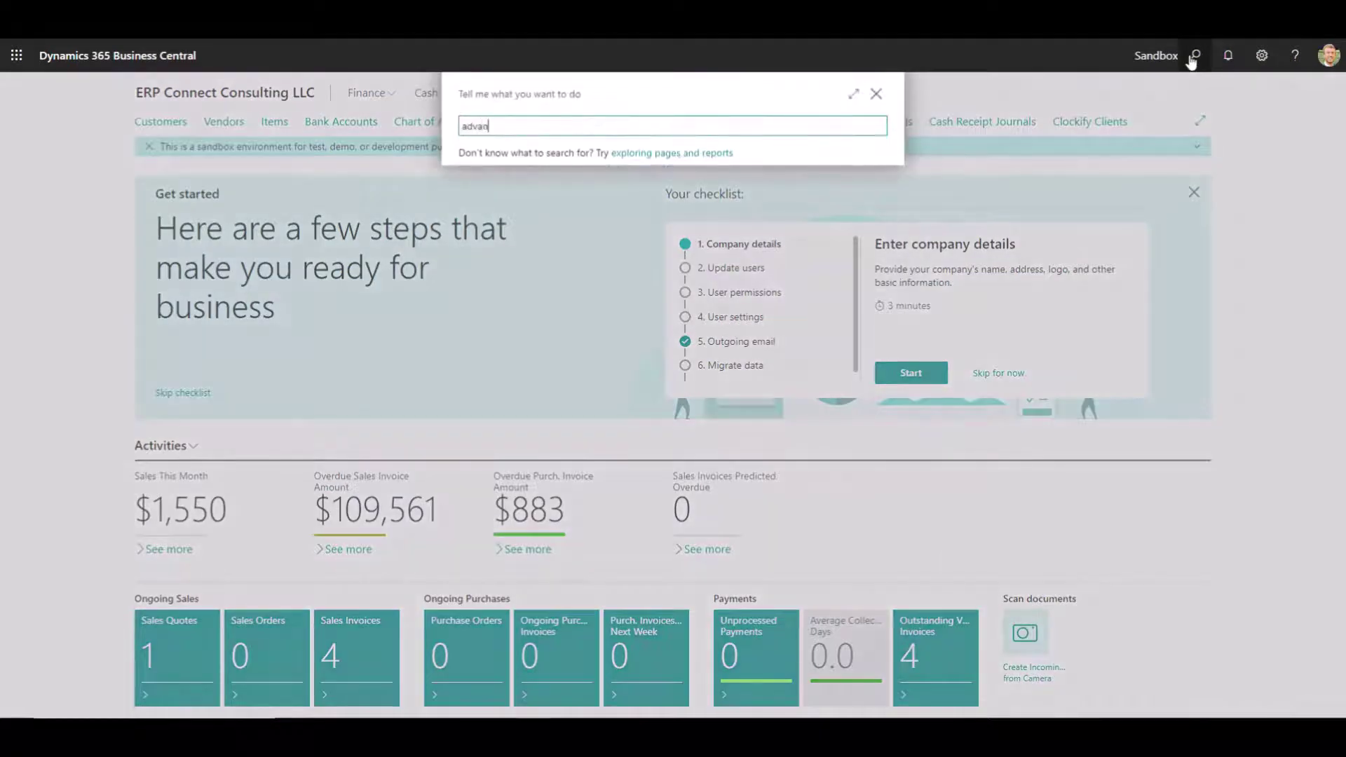
type("ced user mana")
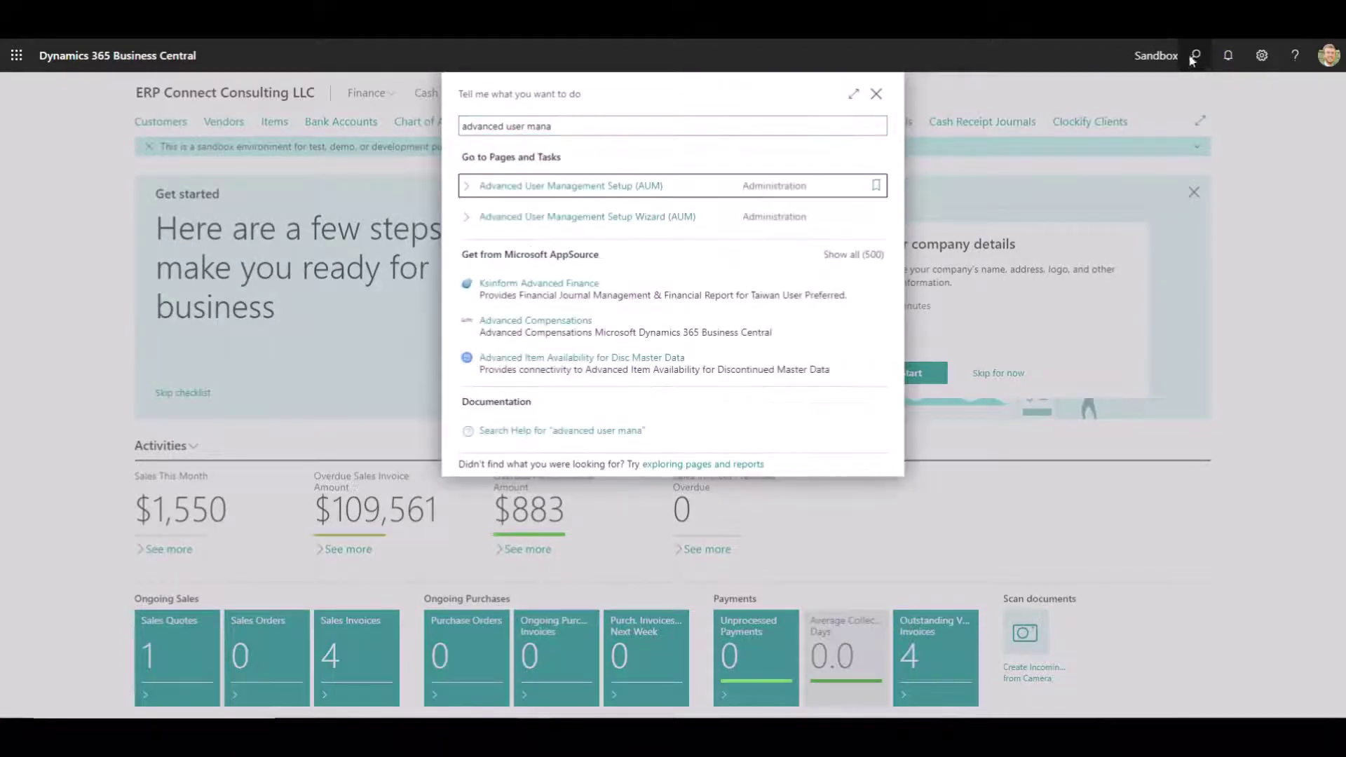
key("Return")
left_click(640, 170)
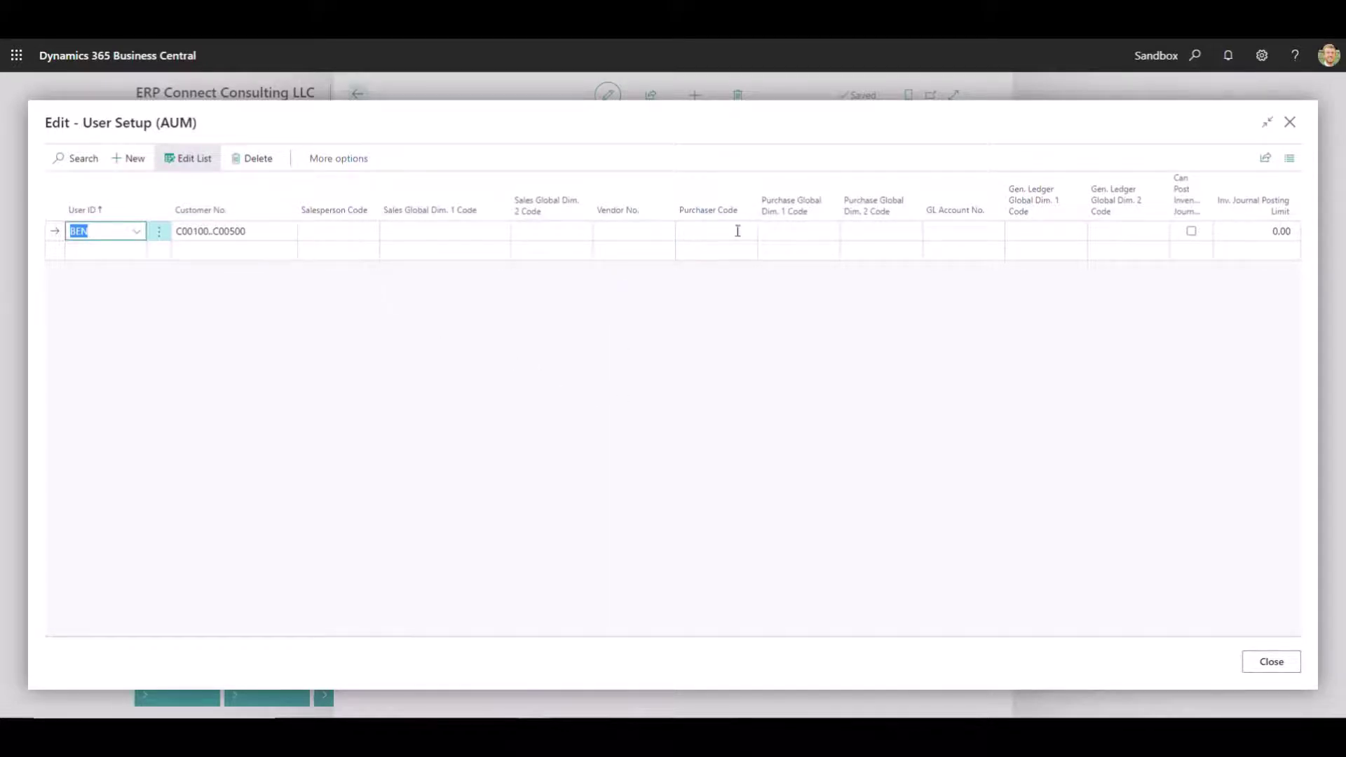
left_click(354, 233)
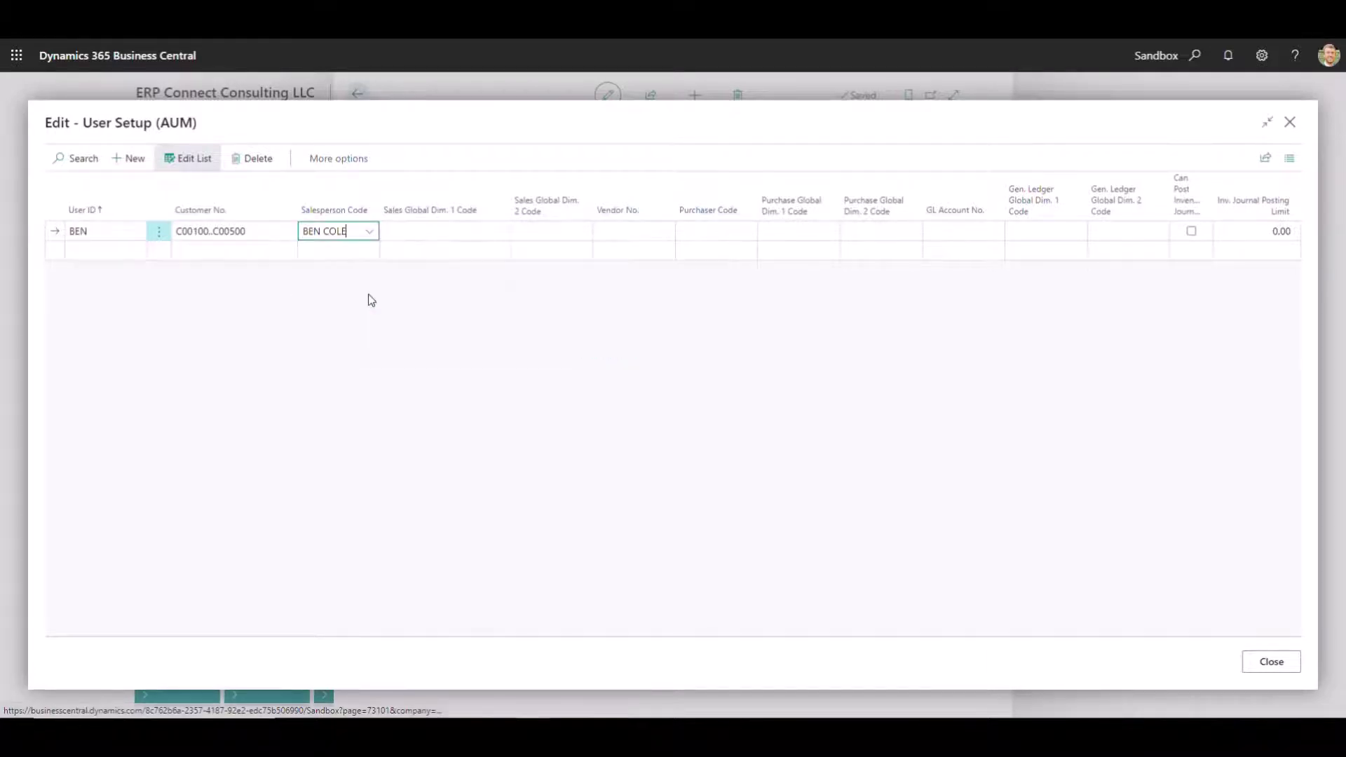
left_click(368, 303)
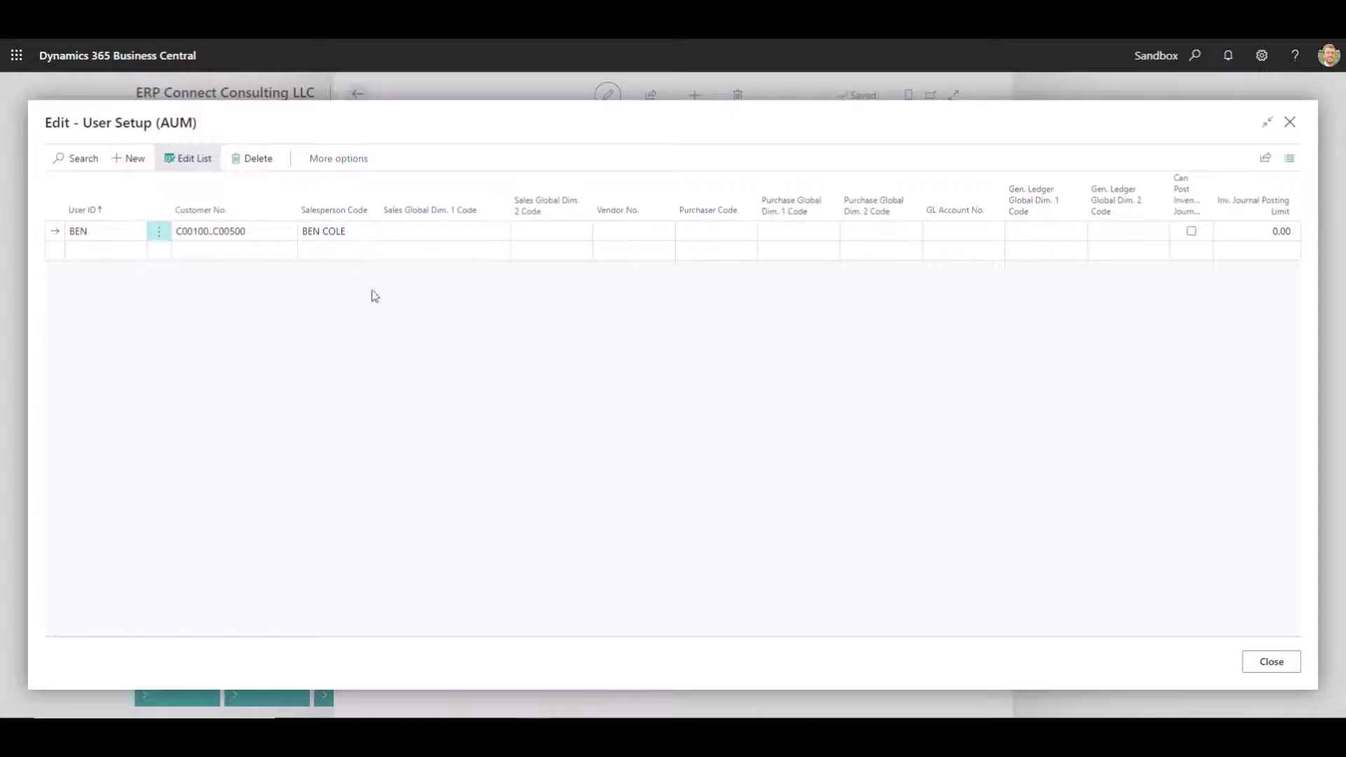
left_click(364, 236)
left_click(369, 232)
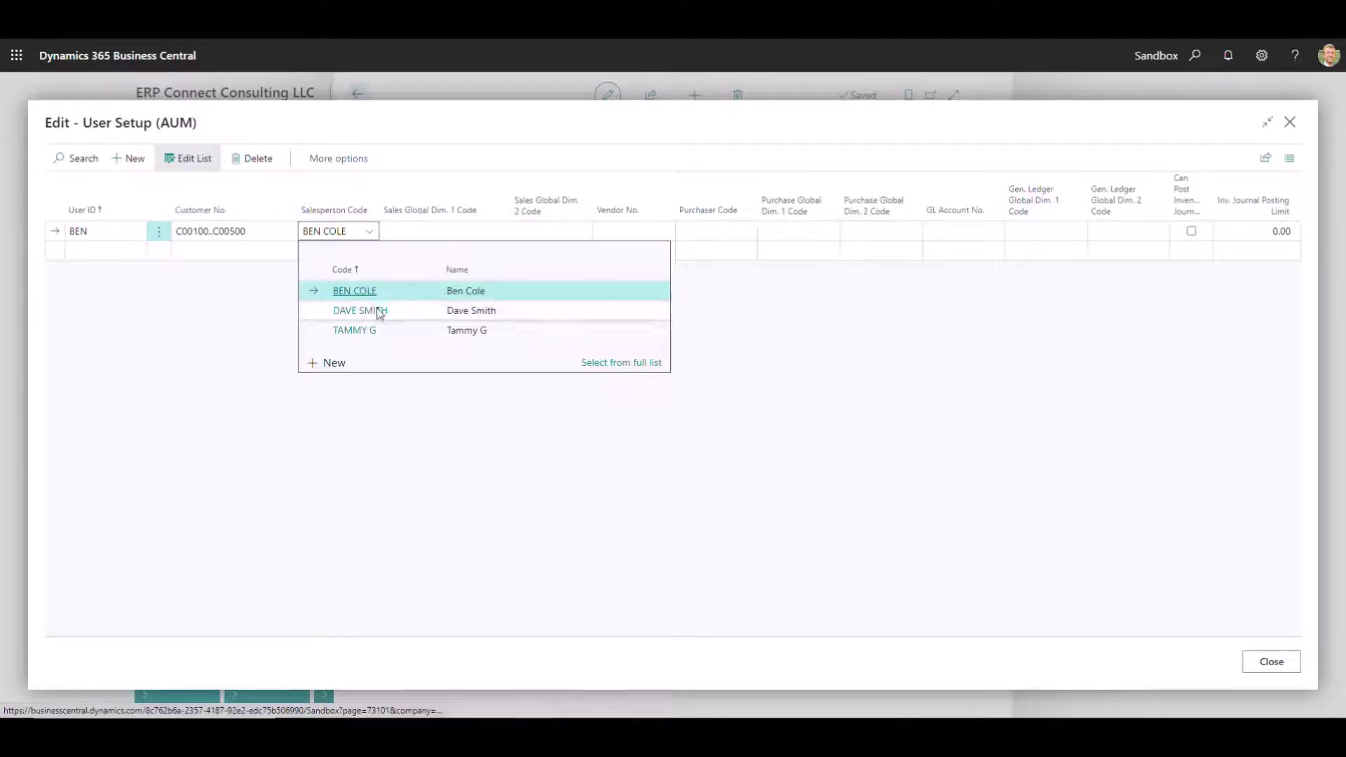
left_click(415, 412)
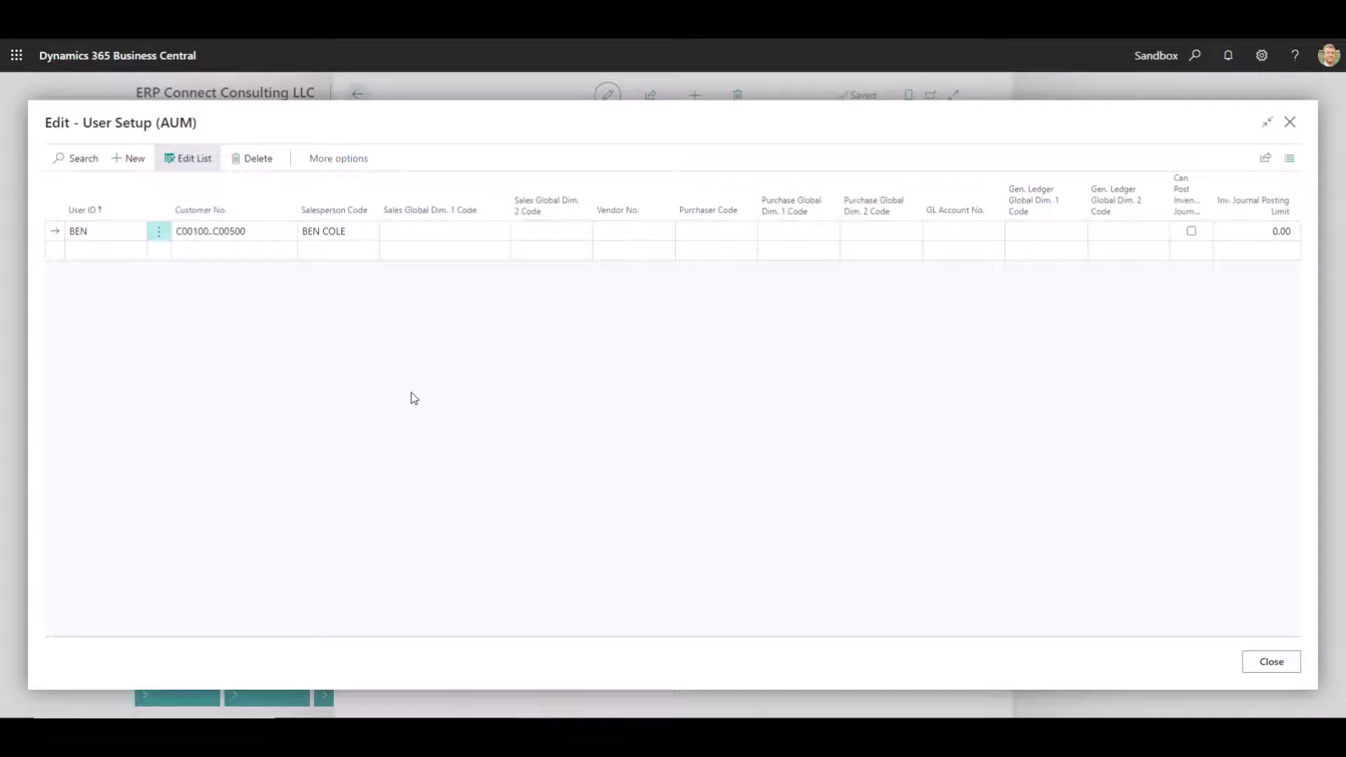
Step: Delete BEN's Salesperson Code so the field is empty
left_click(326, 231)
key("BackSpace")
key("Tab")
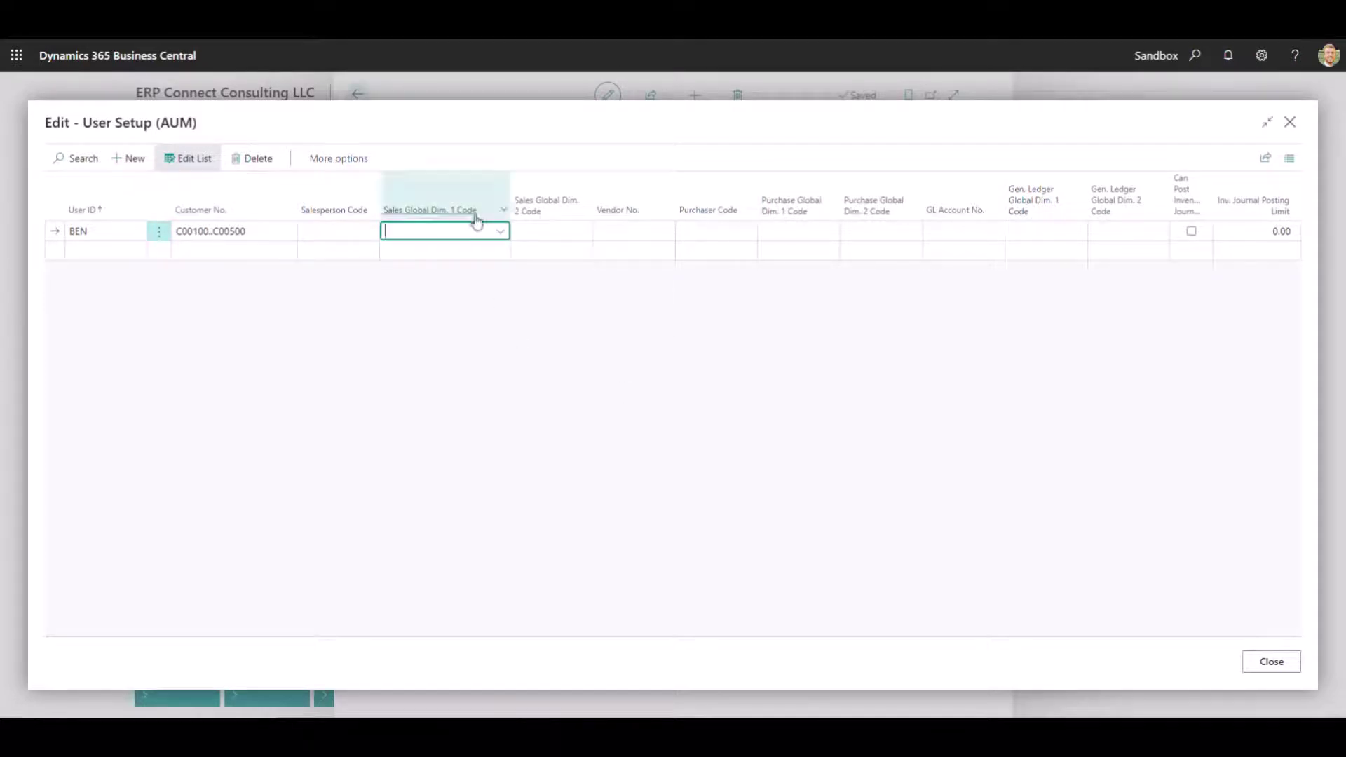
Step: Pick ADMIN - SALES for Sales Global Dim. 1 Code, then delete it to leave it blank
mouse_move(472, 186)
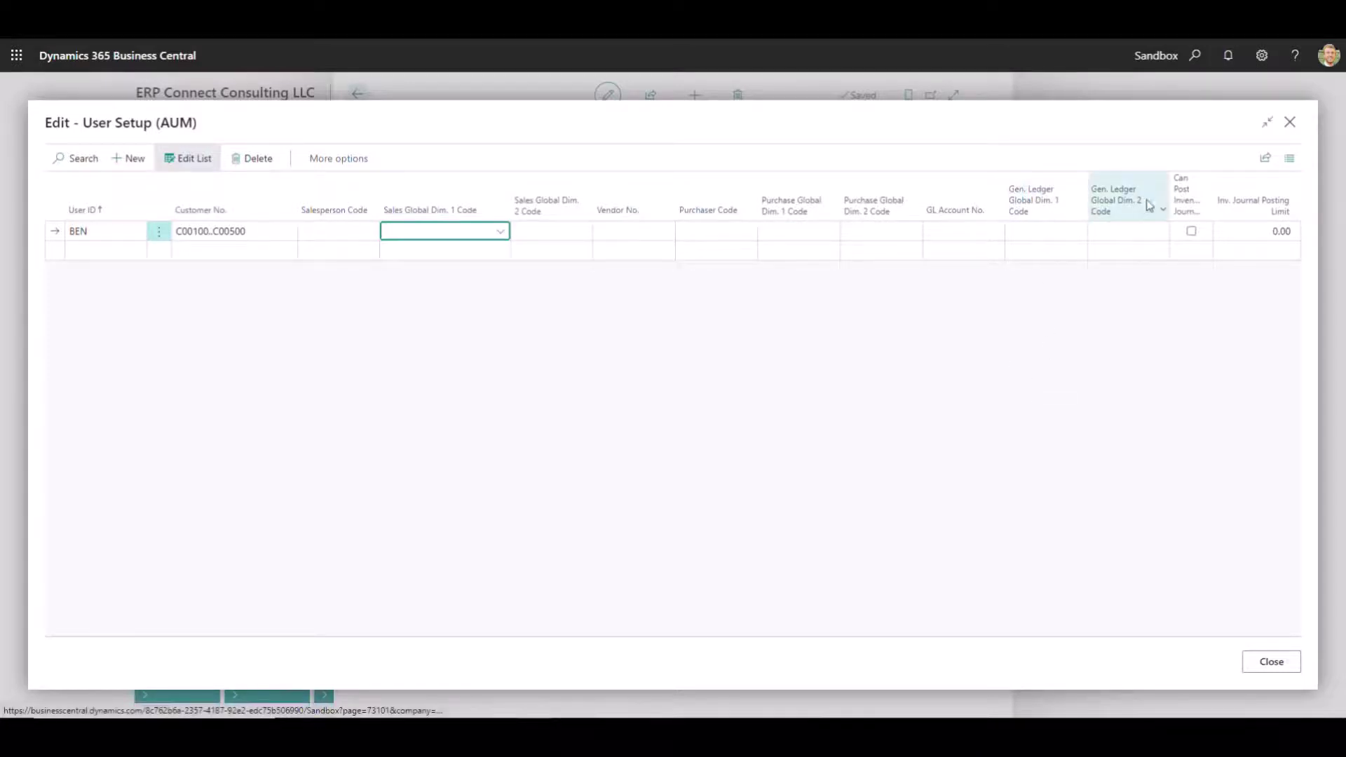
left_click(500, 238)
left_click(446, 350)
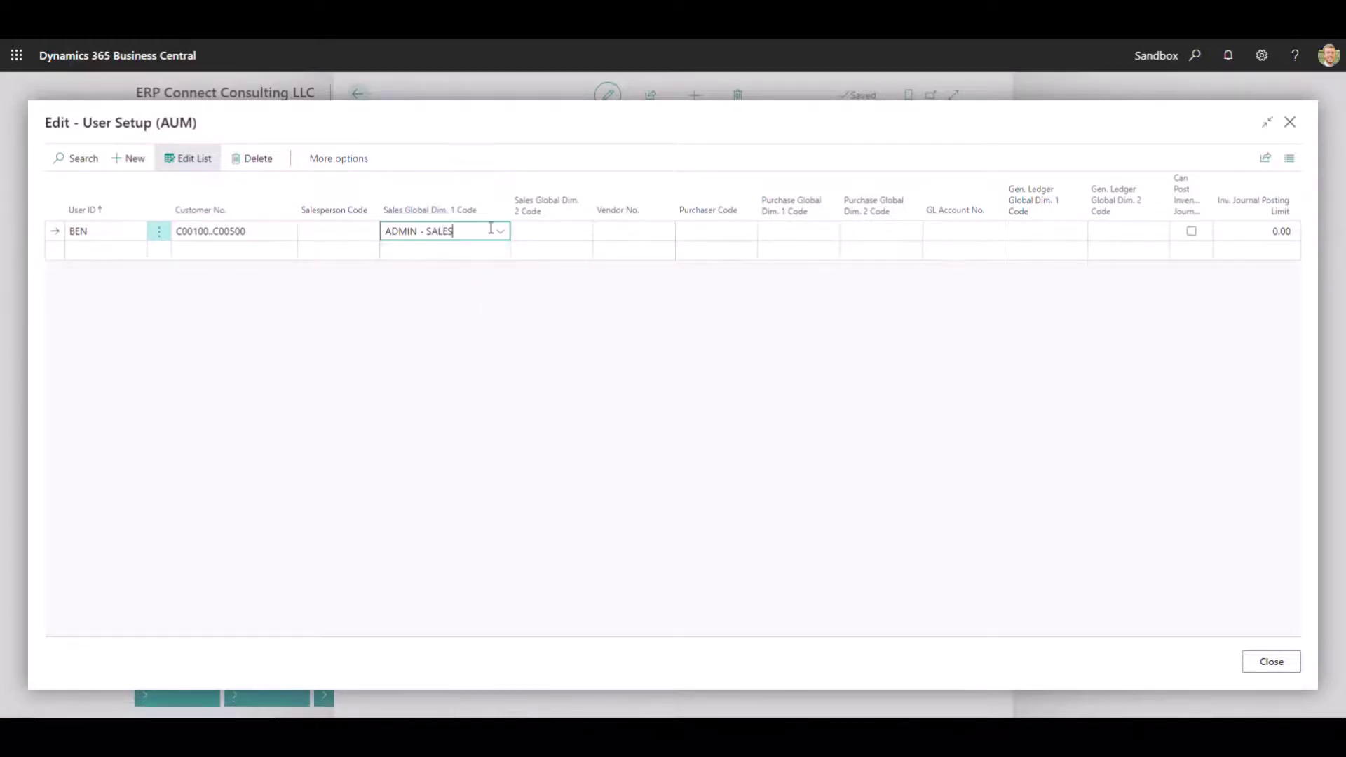
left_click_drag(494, 231, 302, 231)
key("BackSpace")
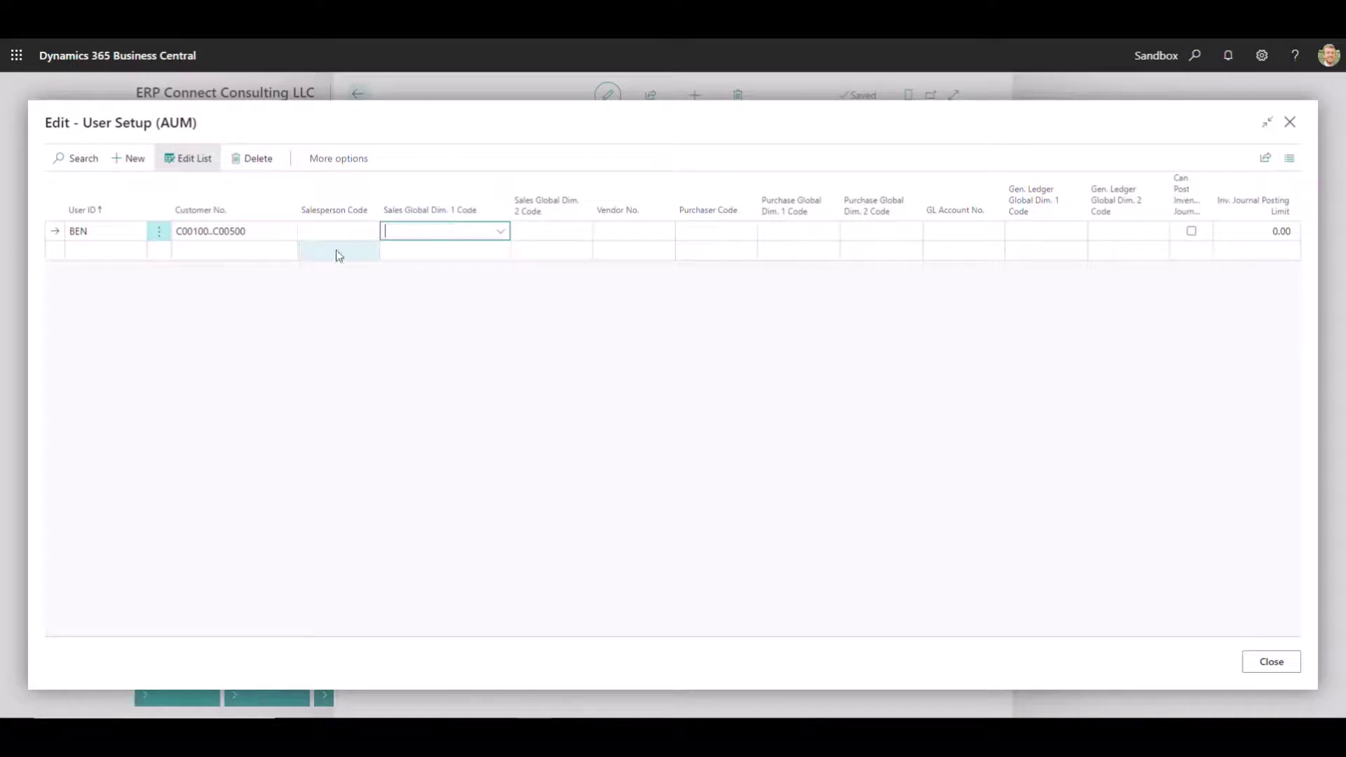
key("Escape")
left_click(493, 318)
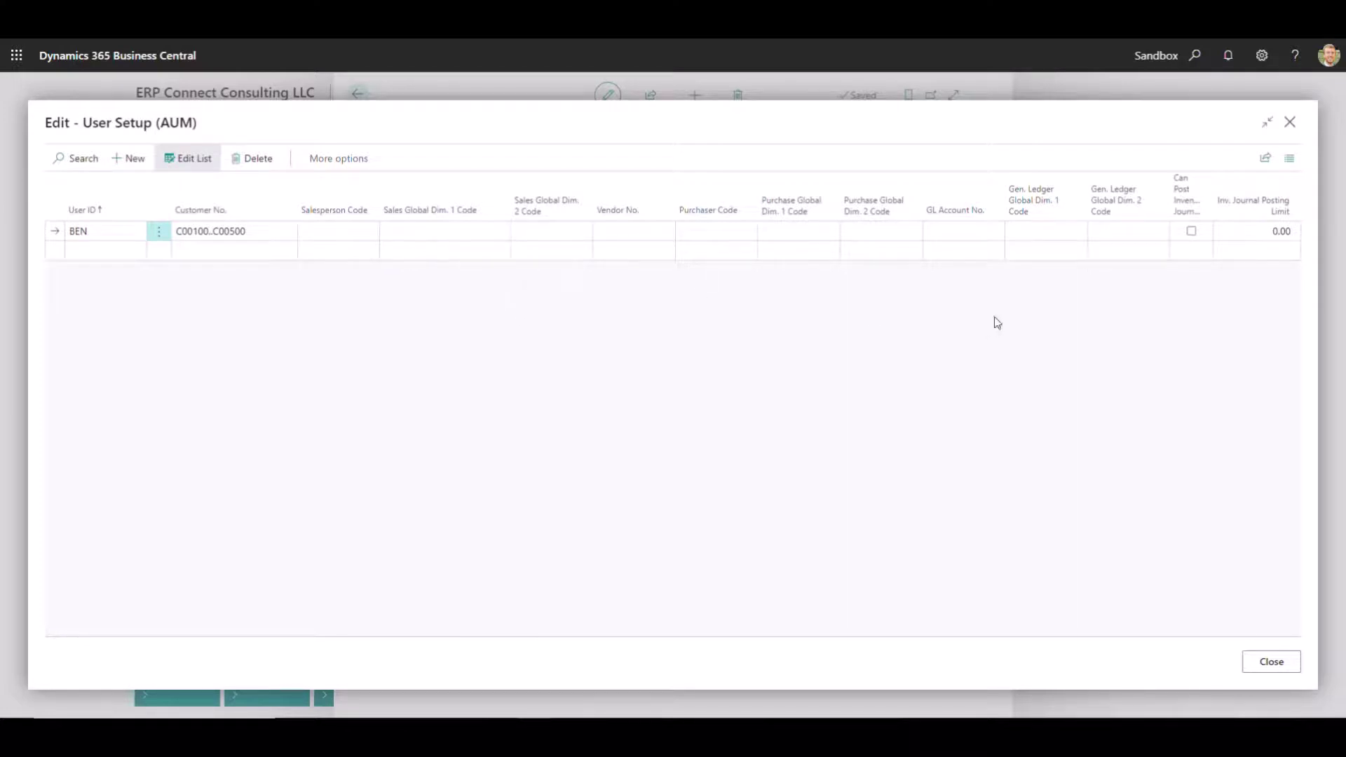
Step: Set BEN's GL Account No. filter to 40001..49999 using account 40001 from the lookup
left_click(973, 232)
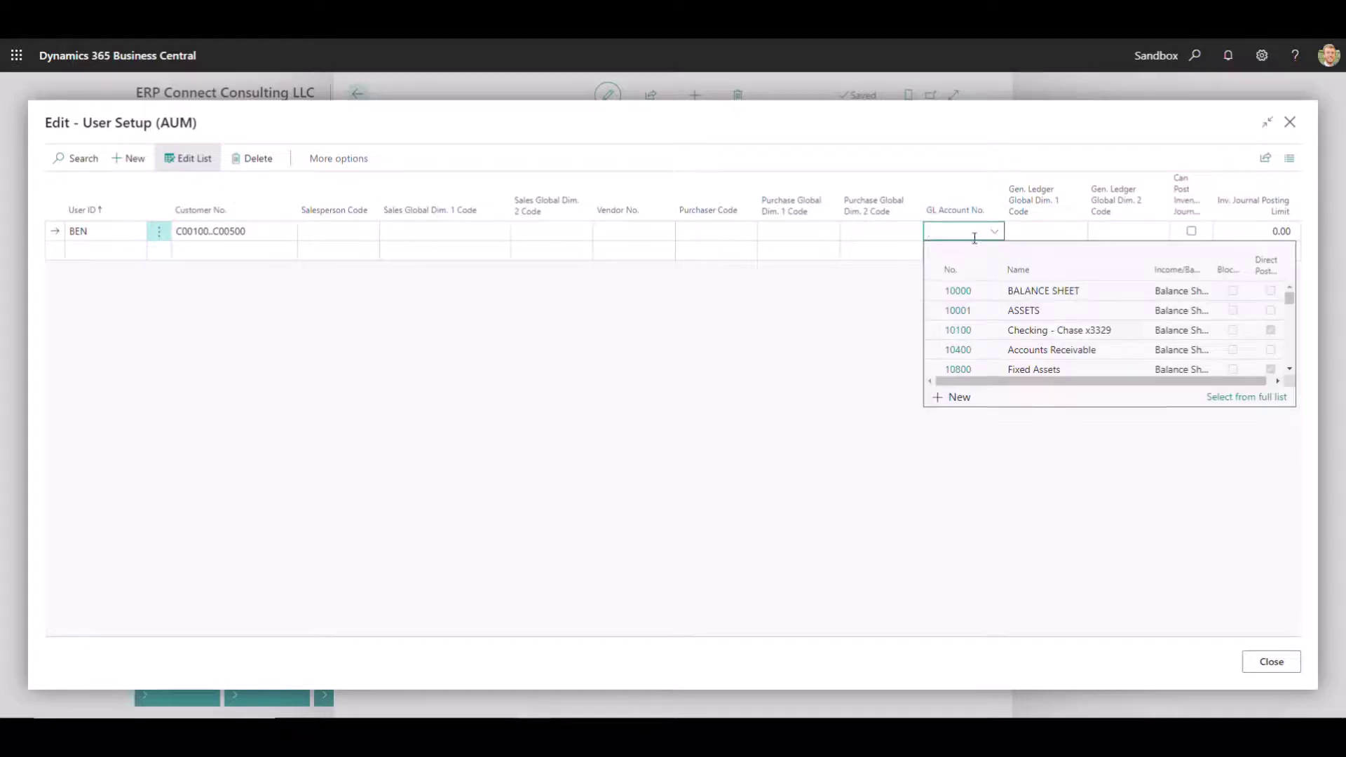
scroll(988, 322, "down", 5)
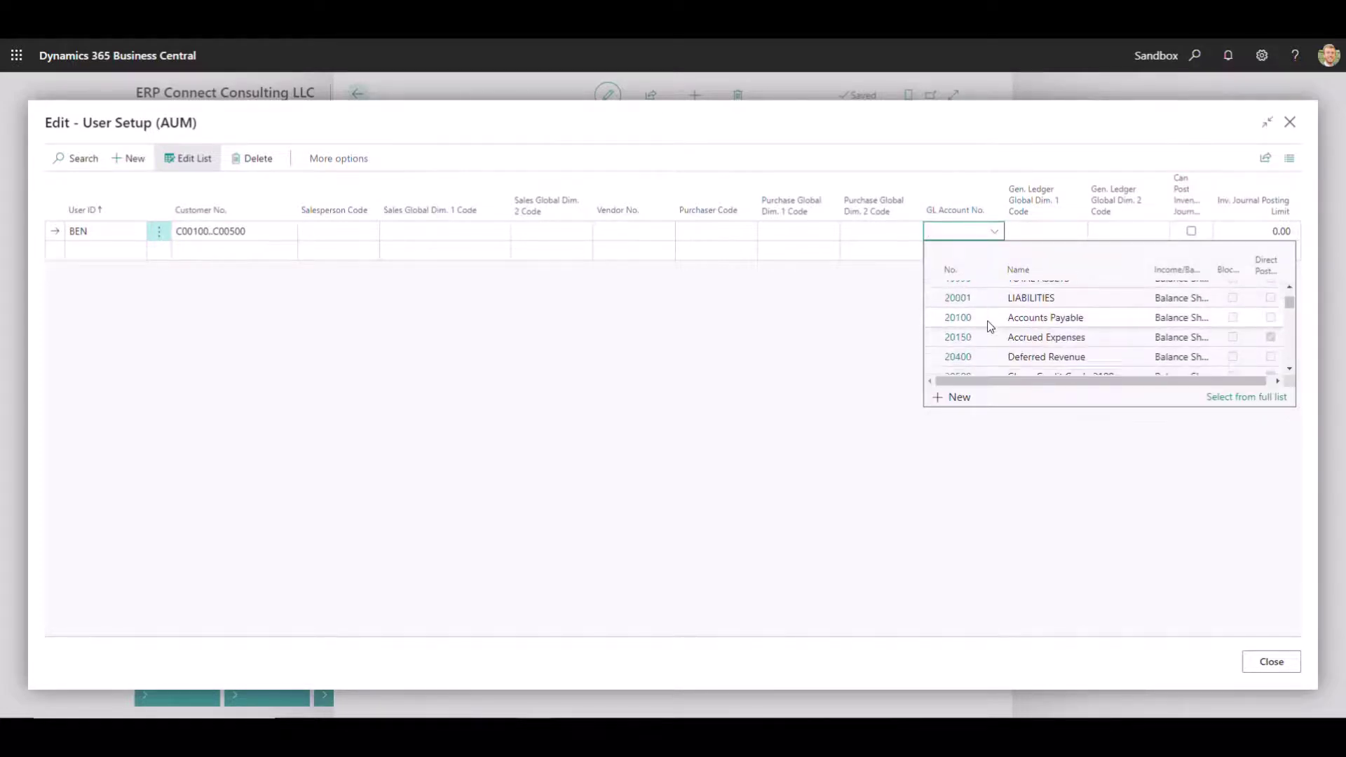
scroll(988, 320, "down", 15)
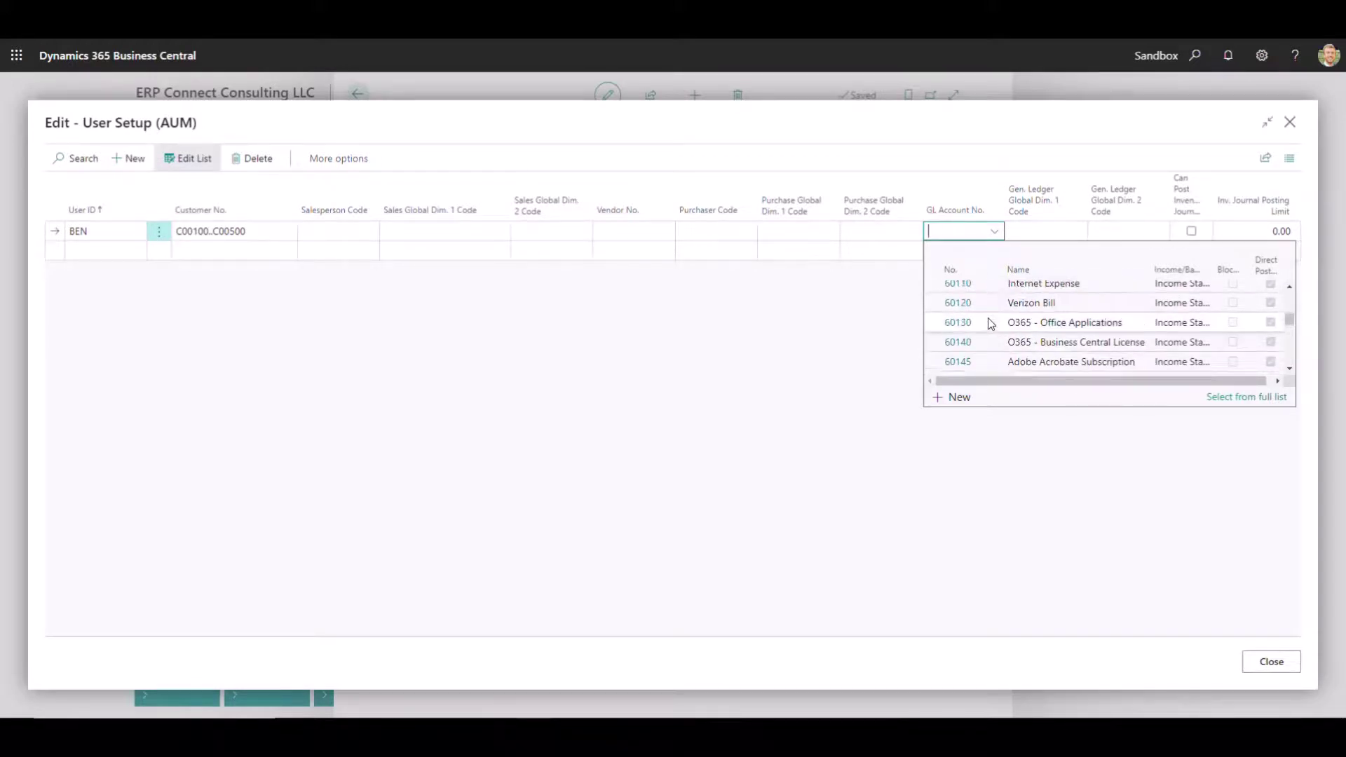
scroll(989, 321, "up", 5)
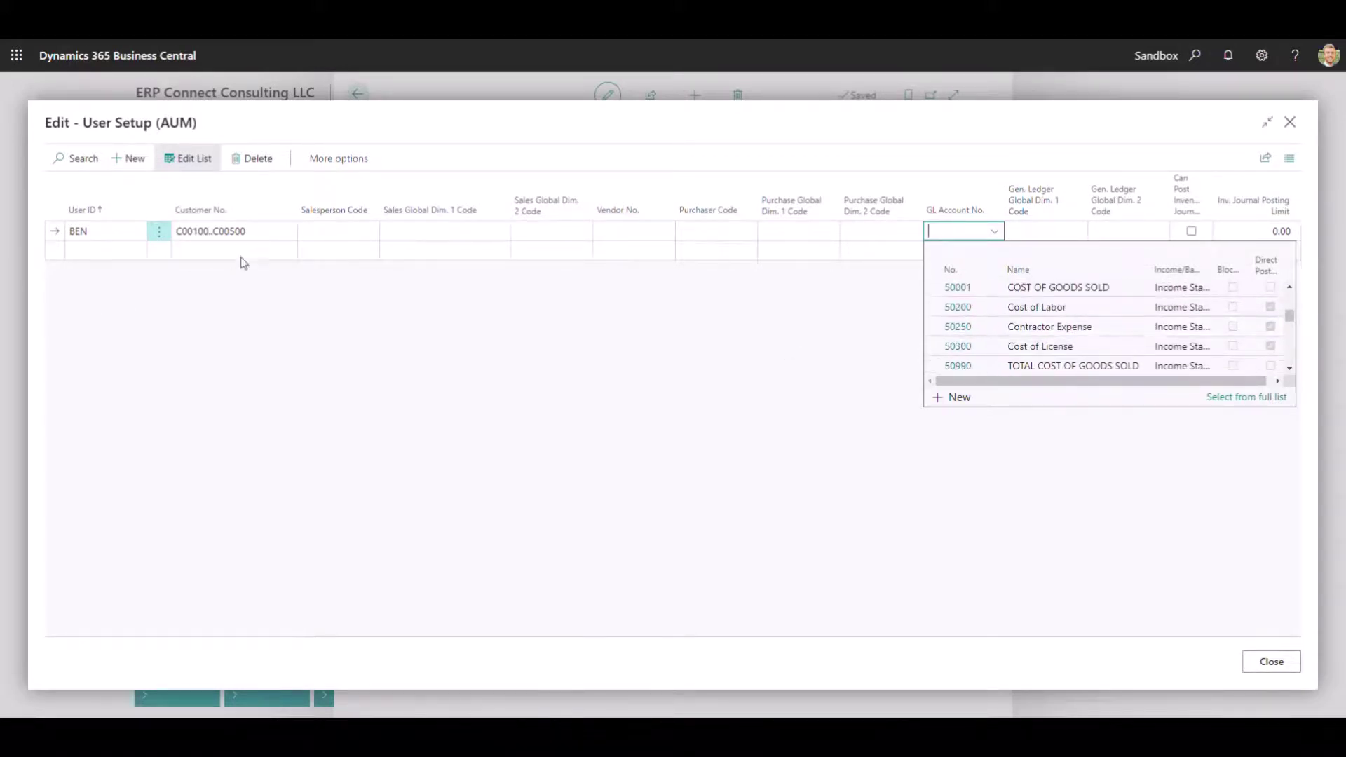
scroll(981, 336, "up", 4)
scroll(988, 346, "up", 4)
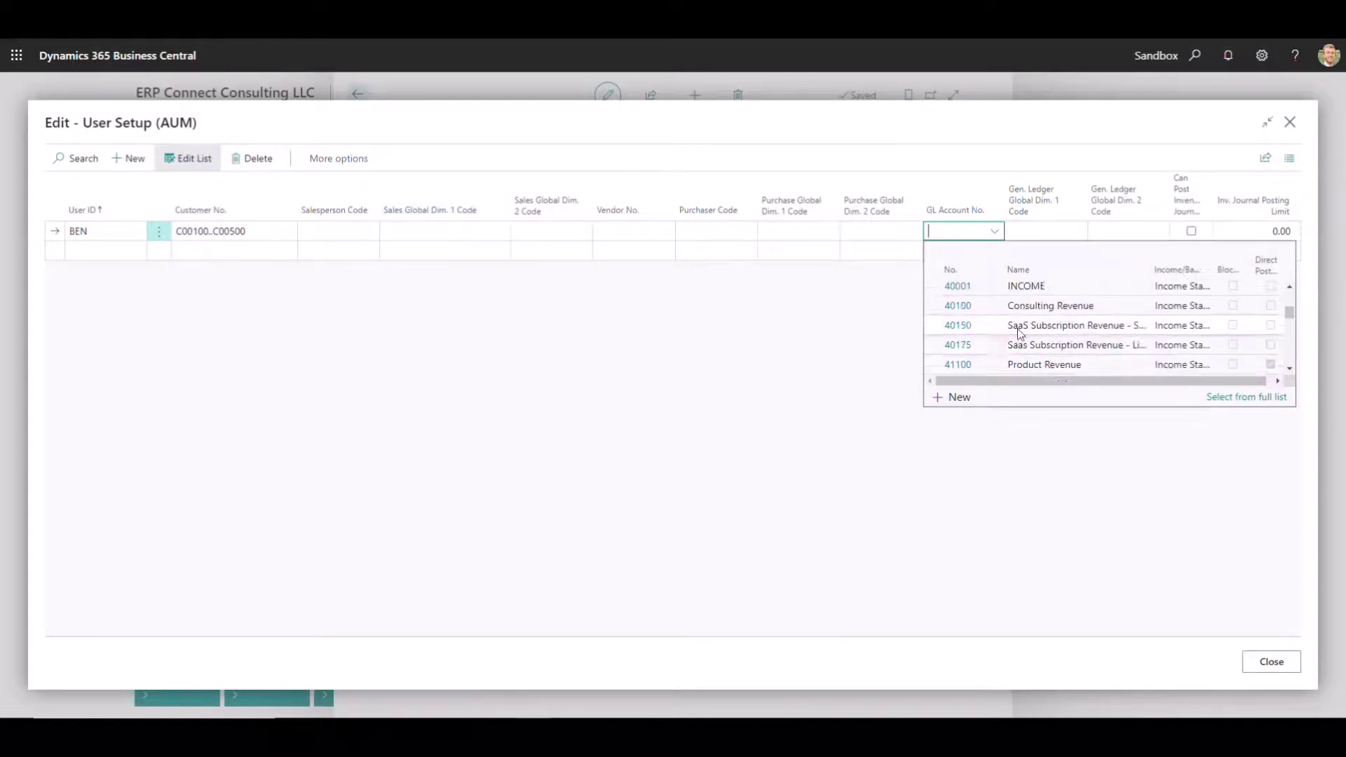
left_click(964, 305)
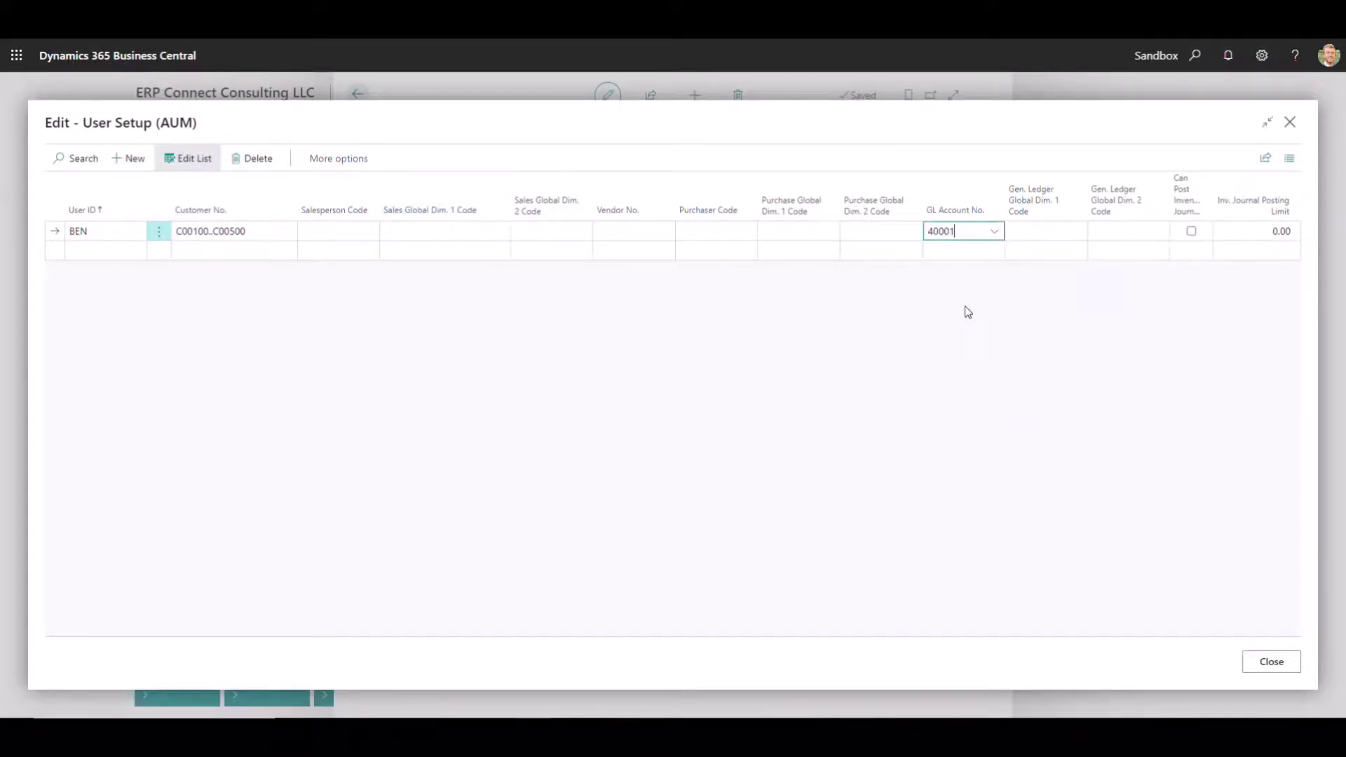
type("..49999")
key("Tab")
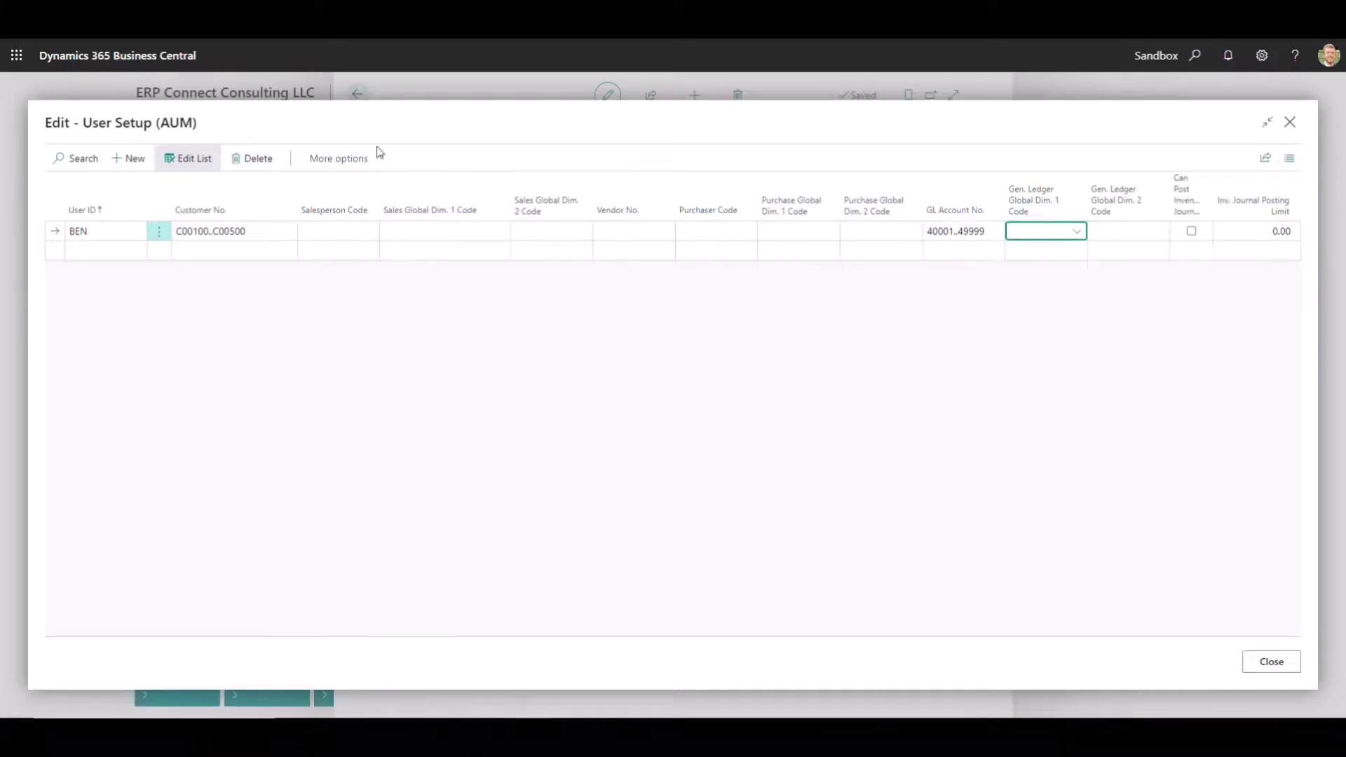
Step: Leave edit mode, review the Chart of Accounts, then search and reopen the AUM Setup page
left_click(190, 157)
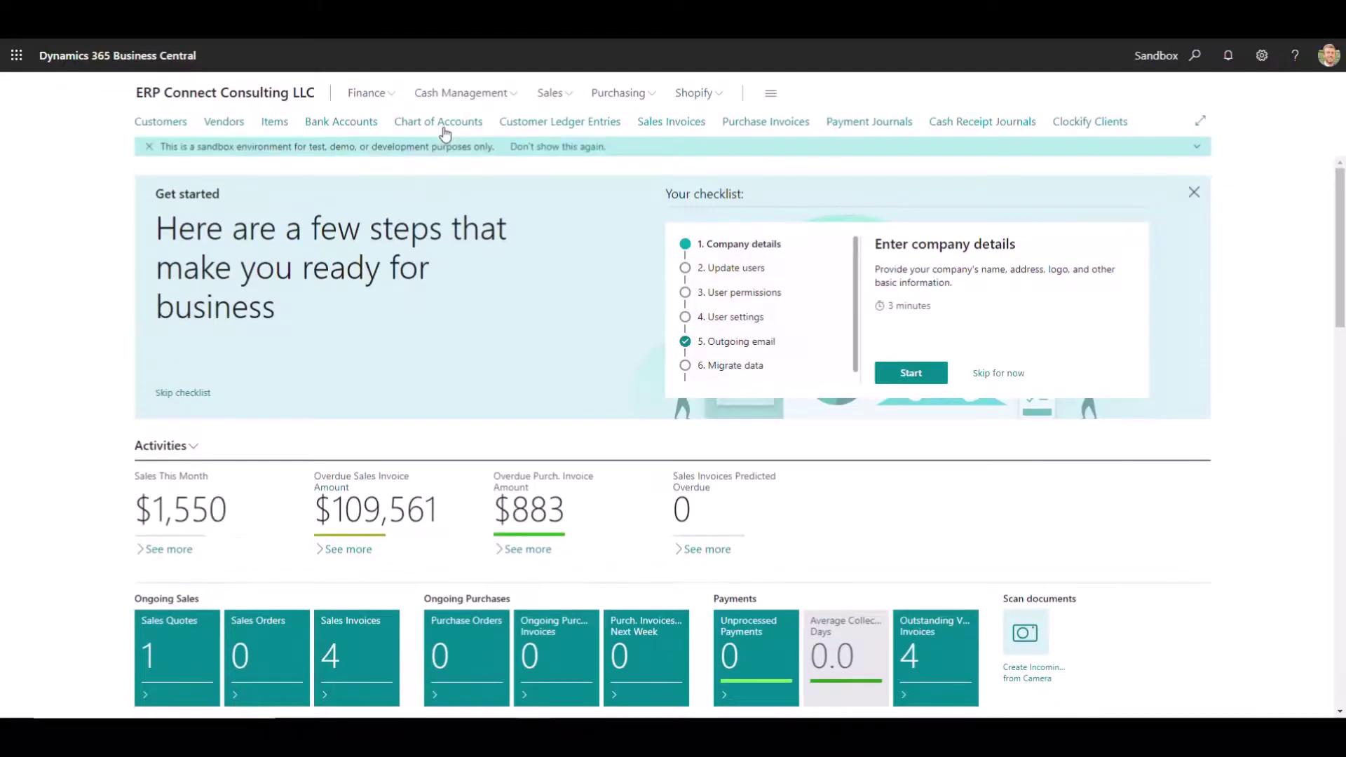
left_click(441, 123)
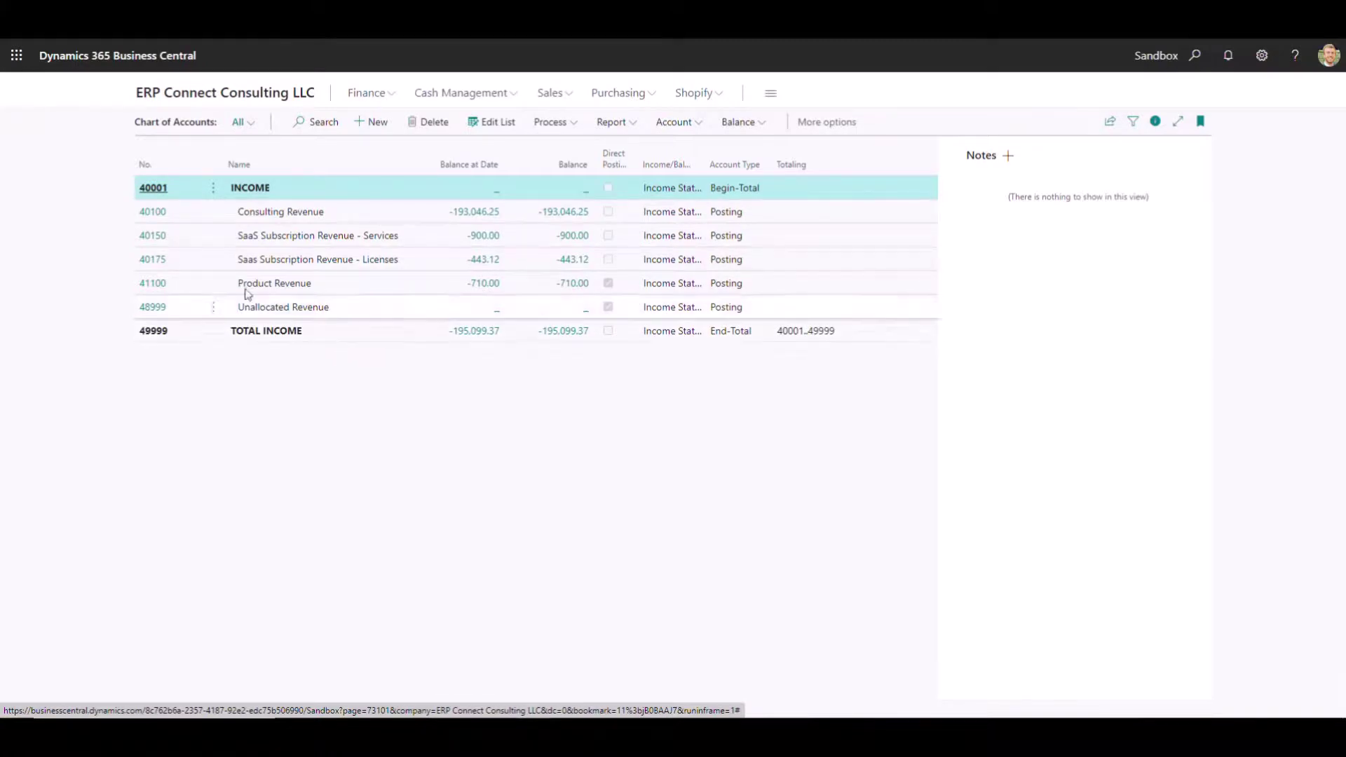
left_click(252, 96)
left_click(1195, 55)
type("advanced user manage")
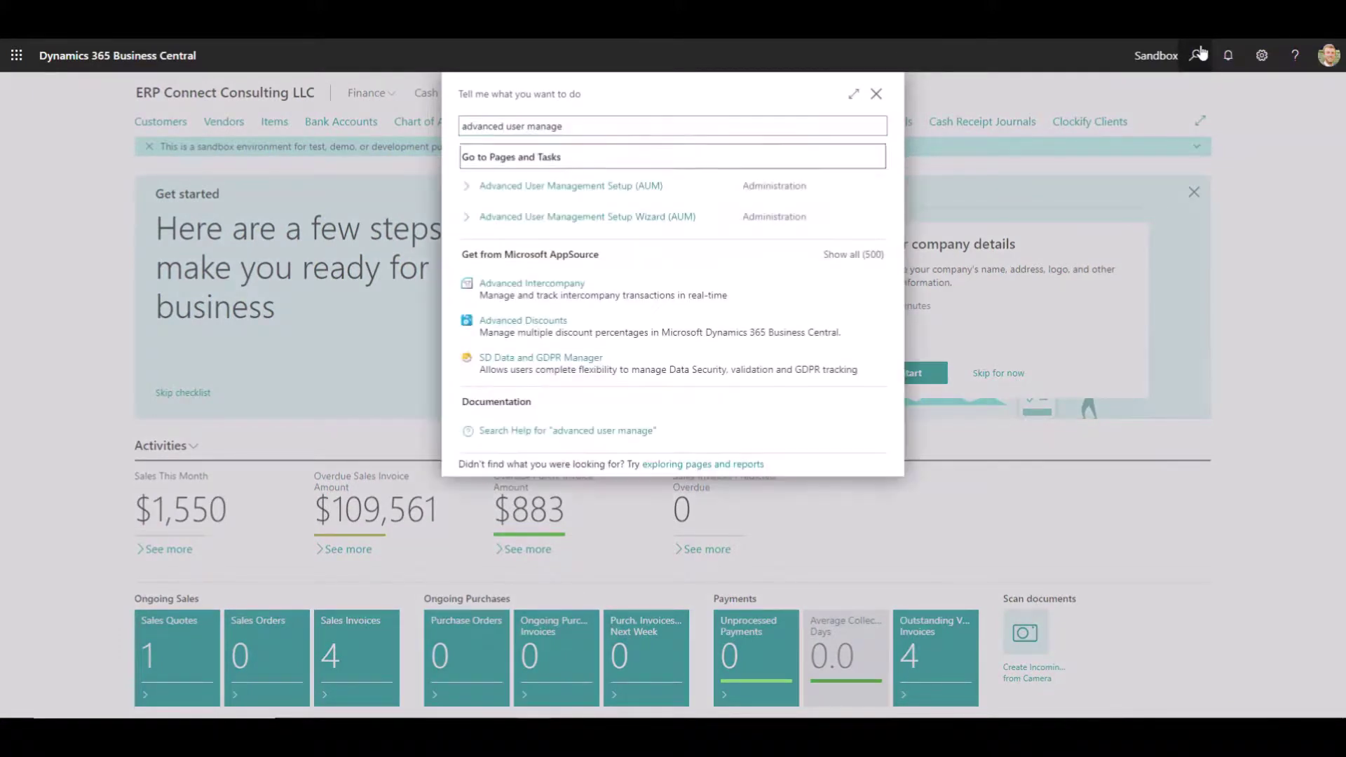
key("Return")
Step: Reopen the User Setup (AUM) list showing BEN's customer and G/L account filters
left_click(669, 175)
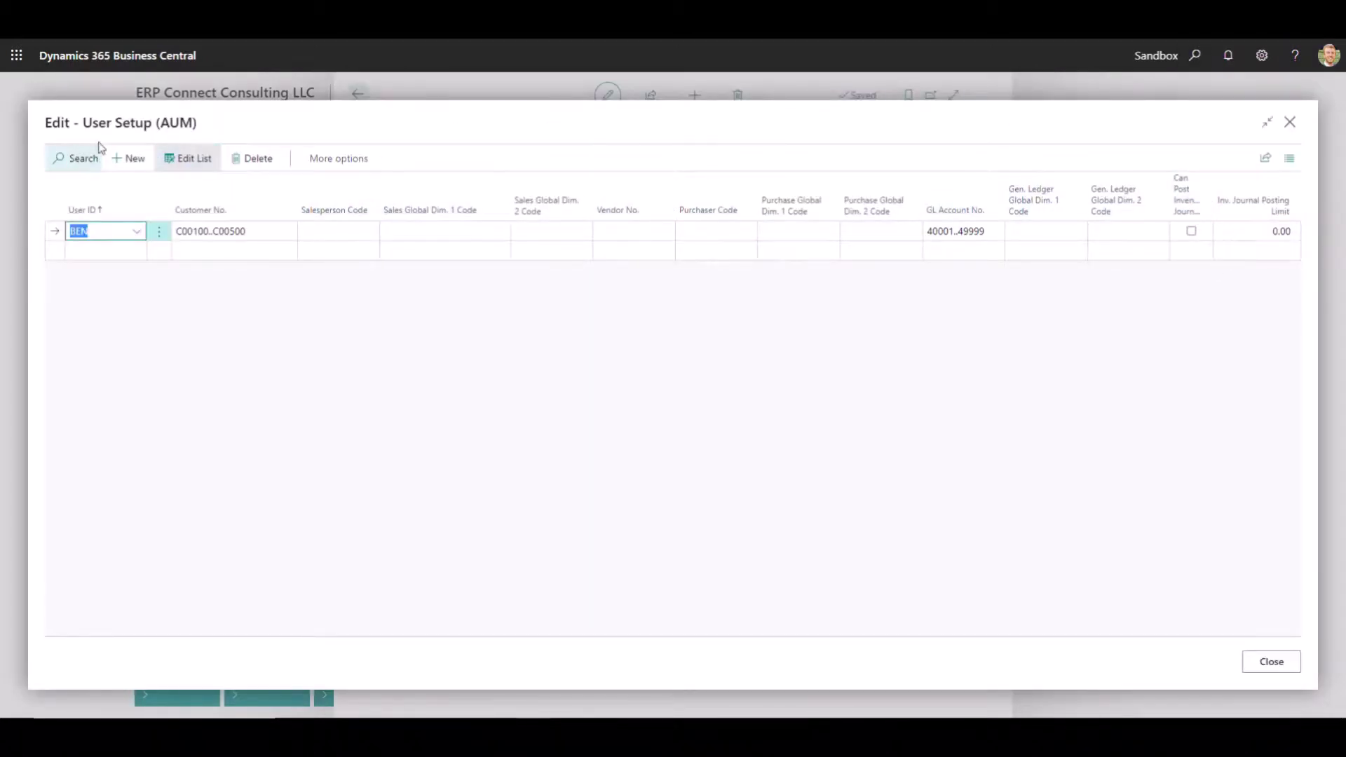
left_click(1271, 662)
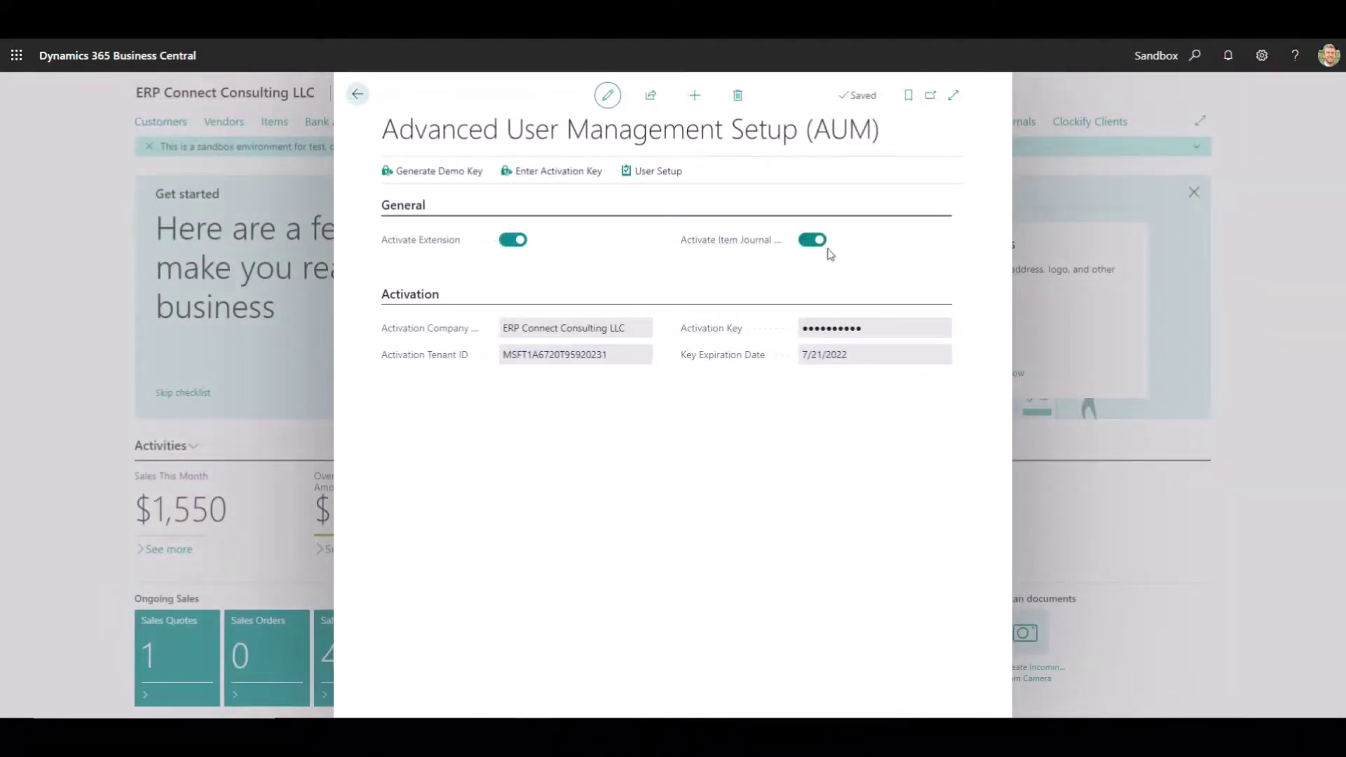
left_click(639, 170)
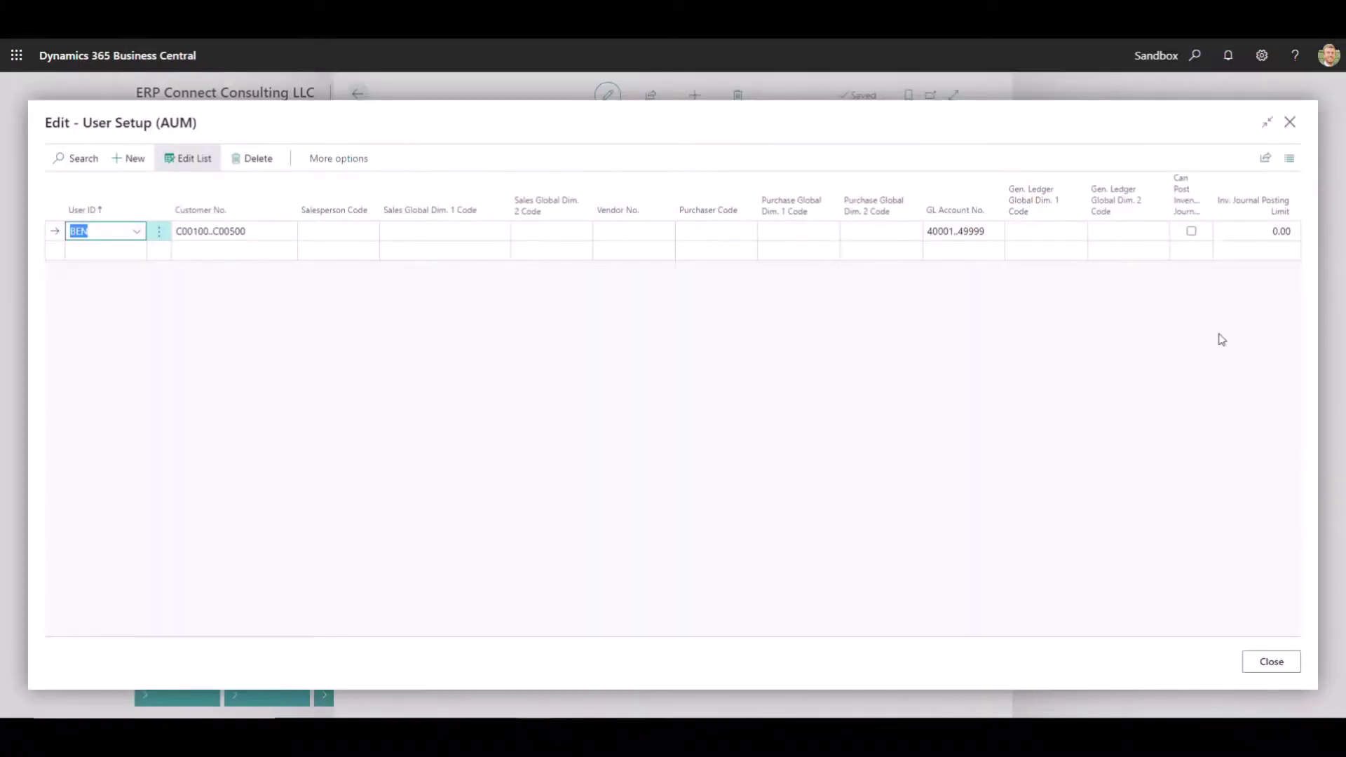
Step: Enable Can Post Inven. Journ. and set Inv. Journal Posting Limit to 1,000.00
mouse_move(1184, 204)
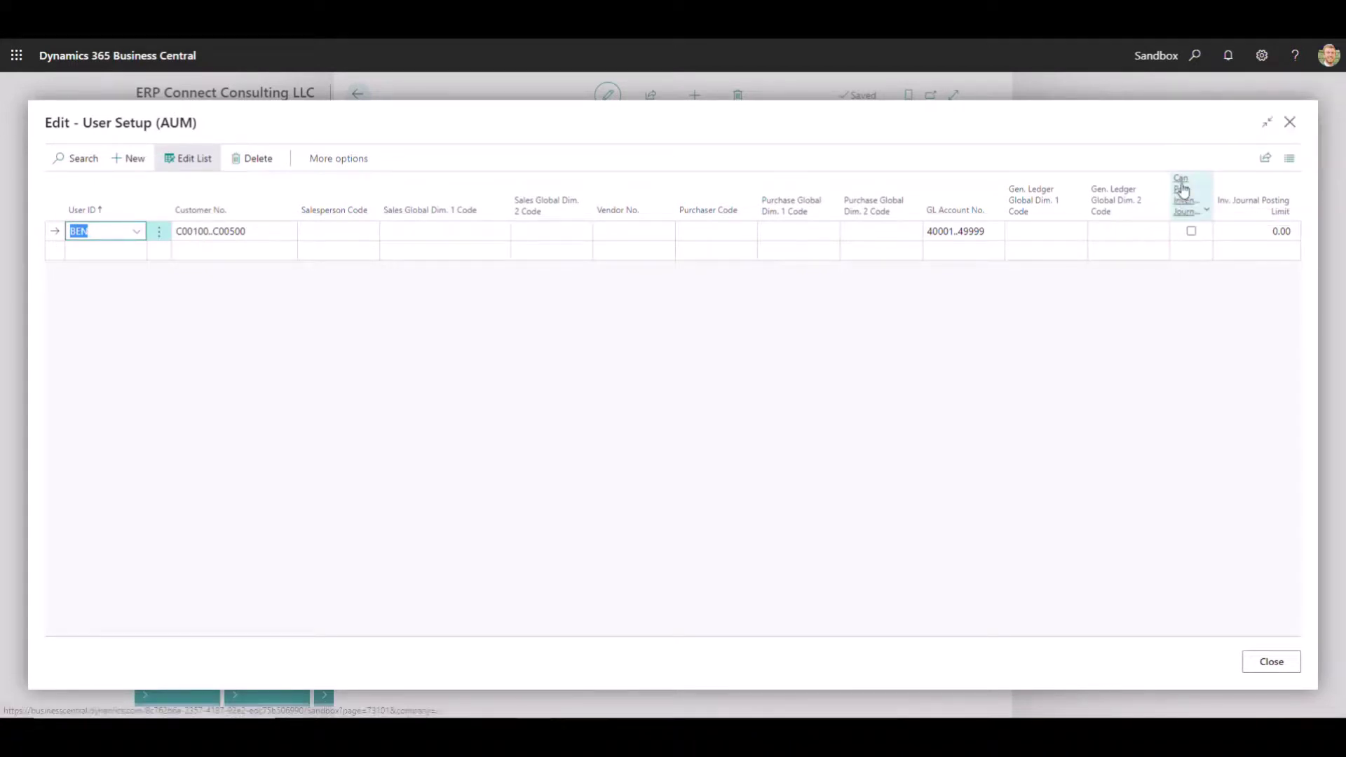
left_click(1191, 231)
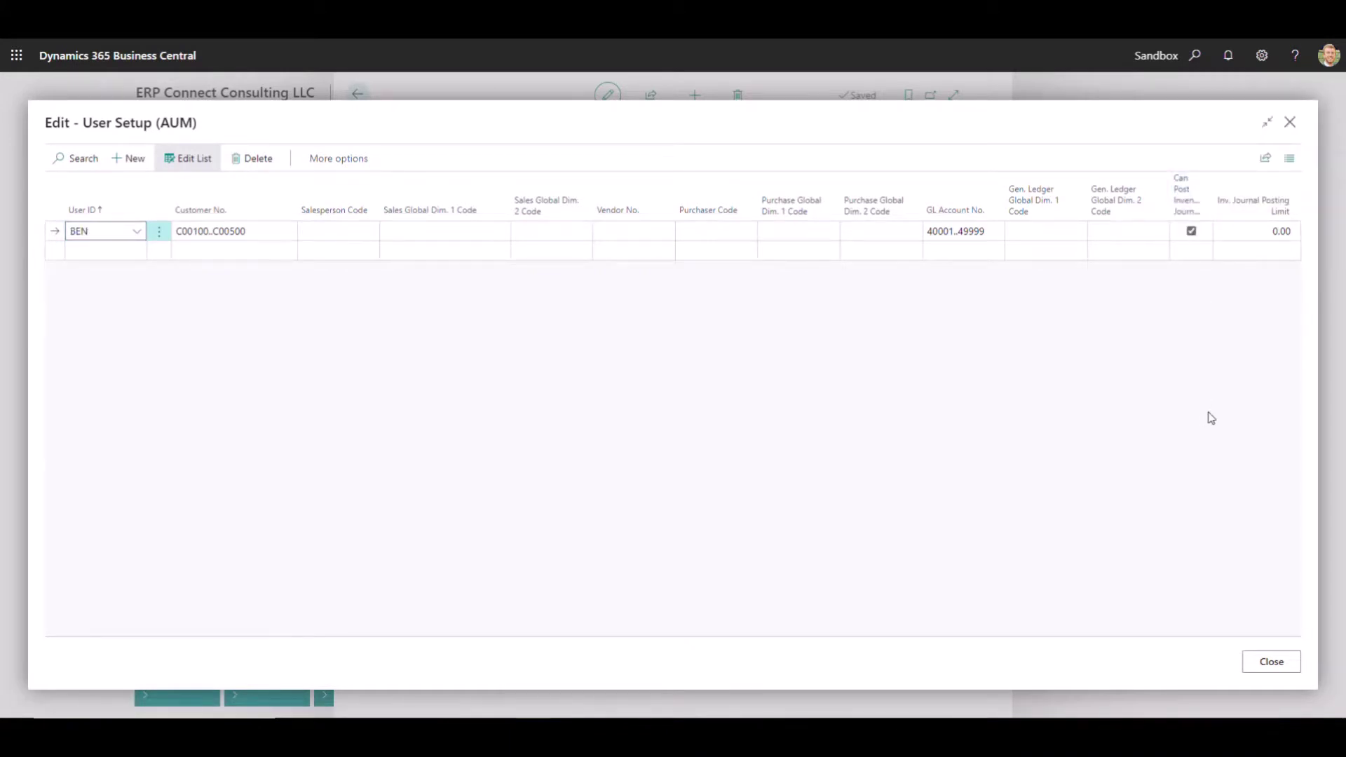
left_click(1192, 232)
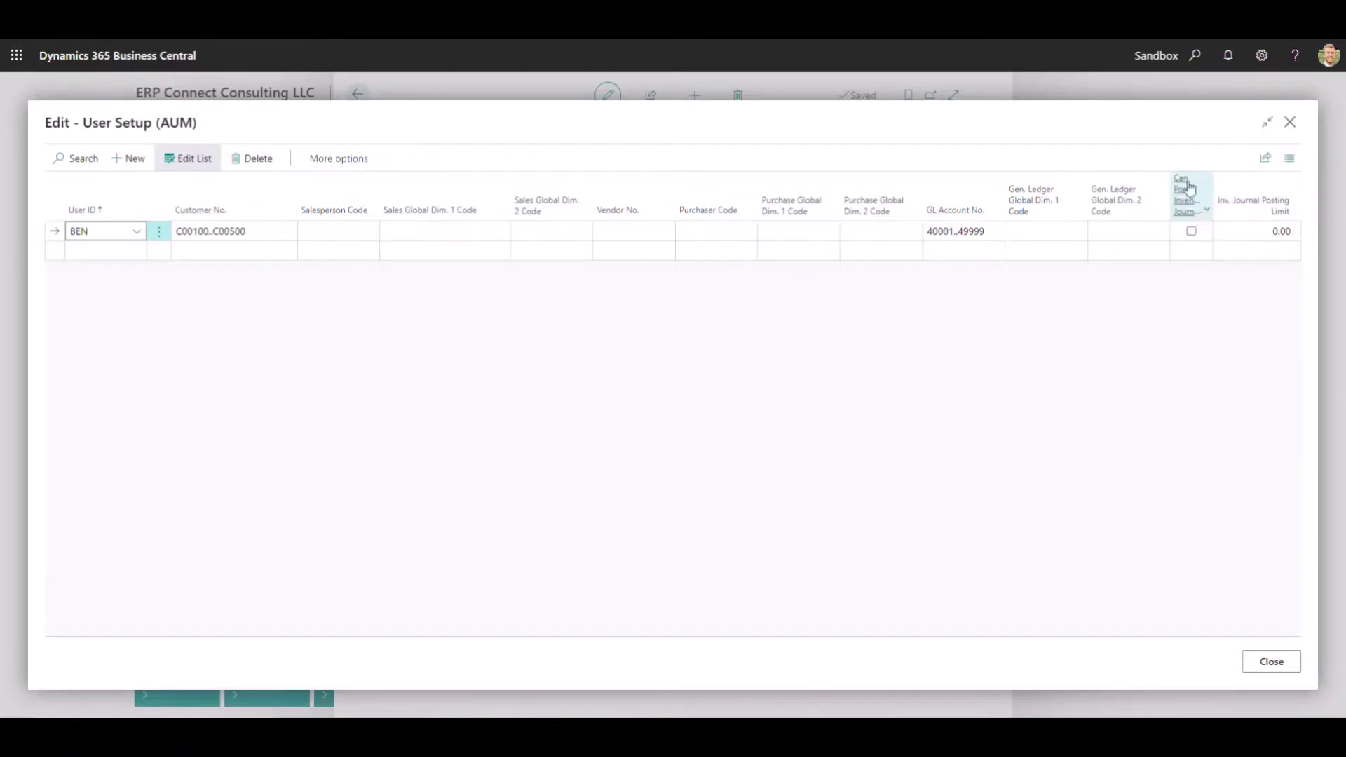
left_click(1189, 231)
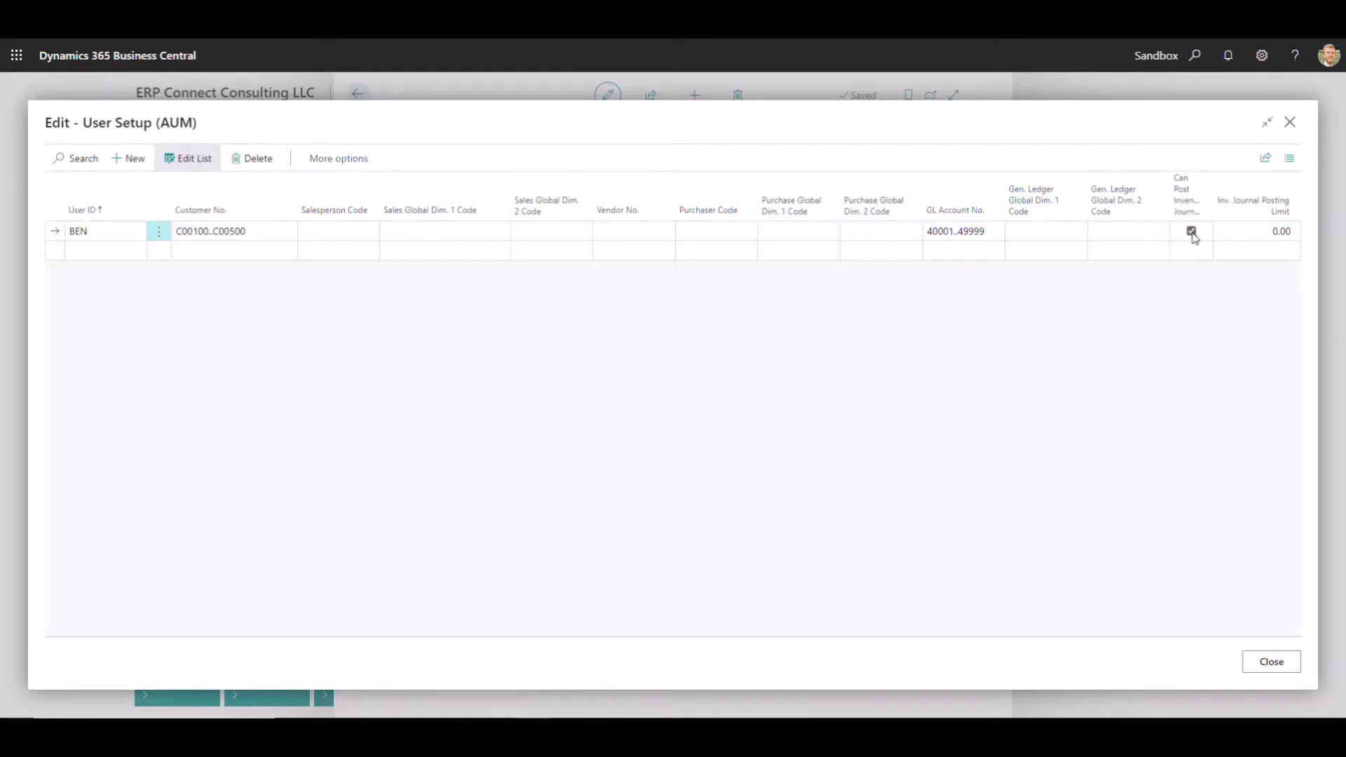
left_click(1258, 231)
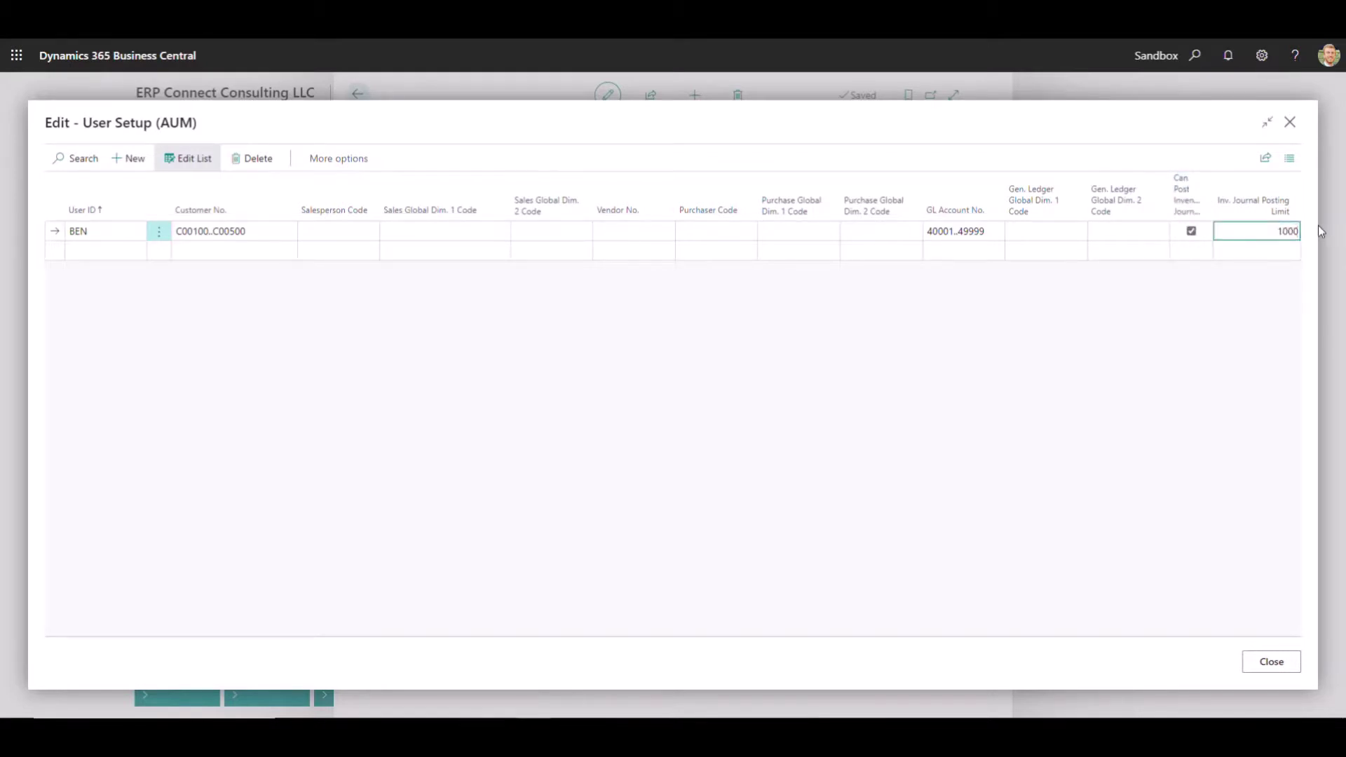
key("Return")
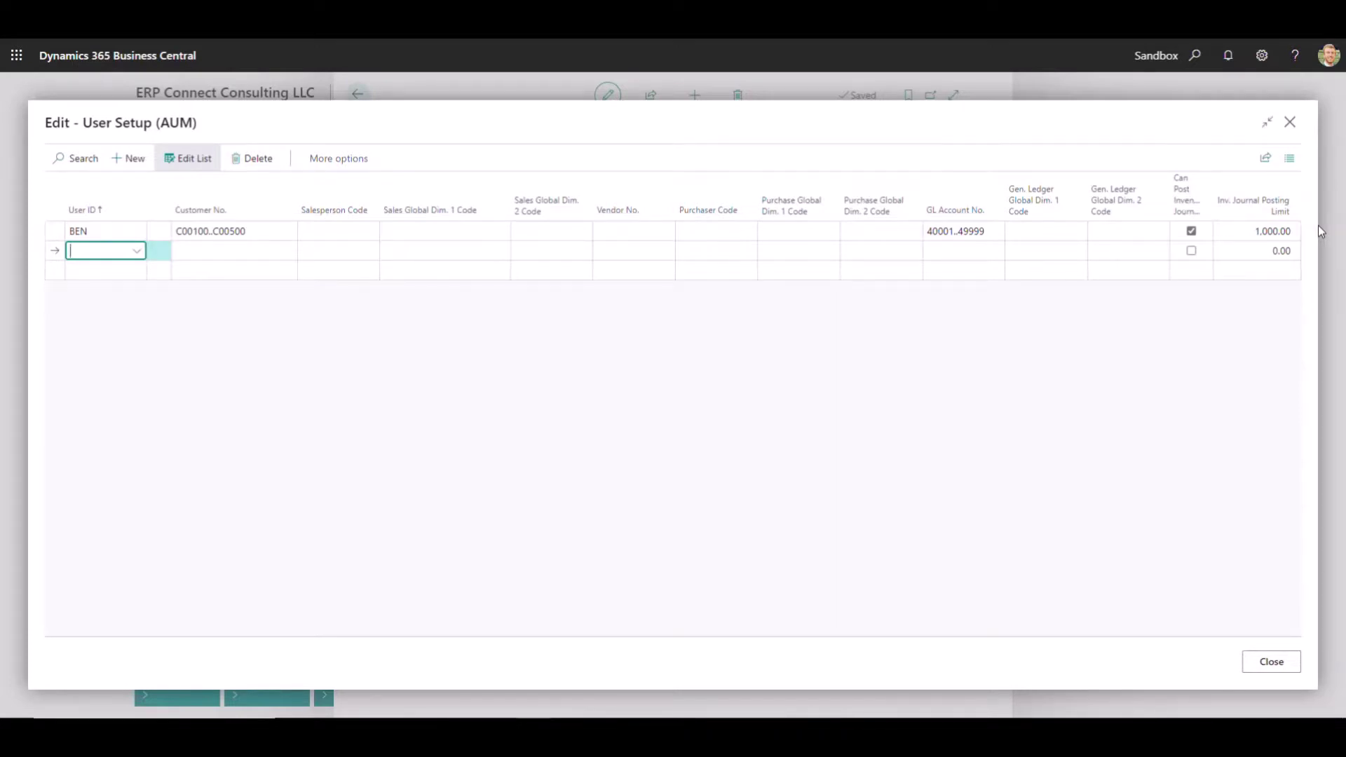
Step: Revert inventory journal posting to unchecked with a 0.00 limit, close User Setup, and toggle item journal activation
left_click(1189, 231)
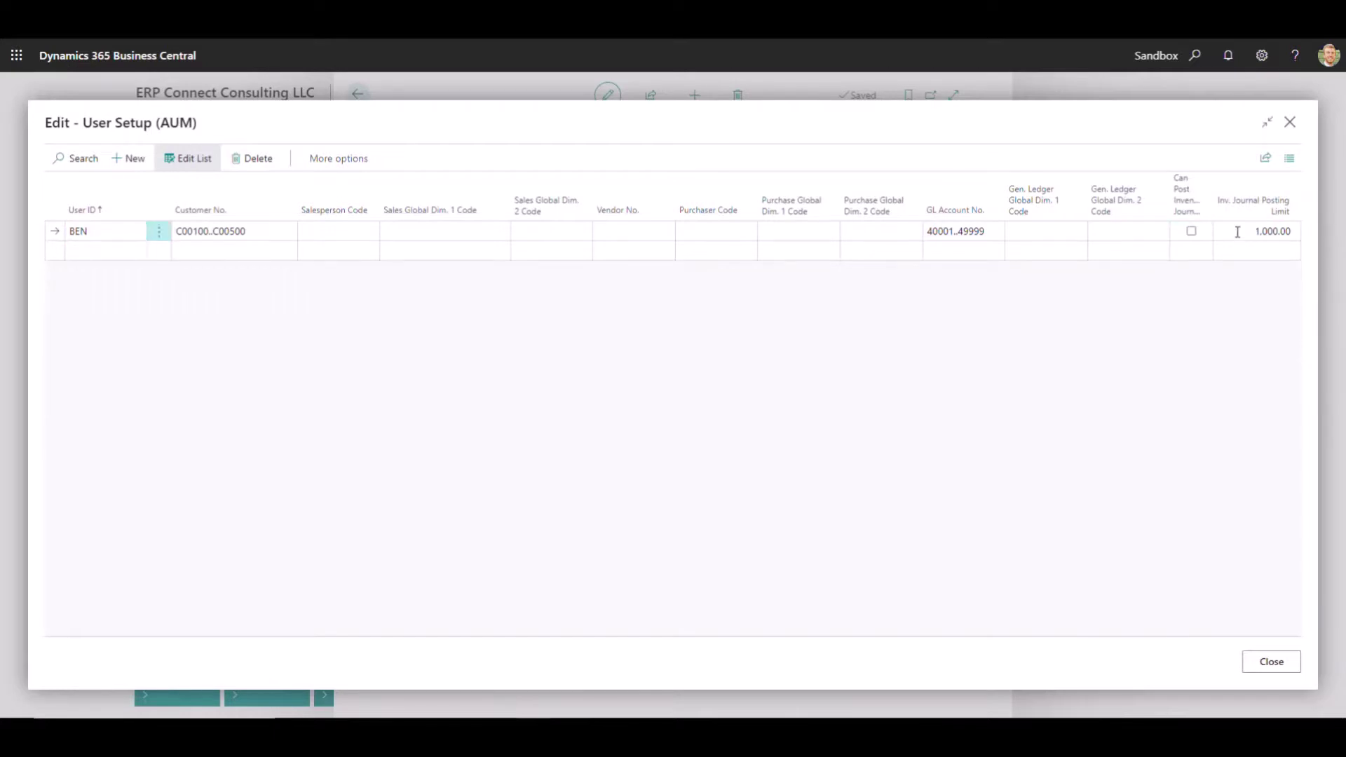
left_click(1280, 233)
key("Delete")
key("Return")
left_click(1273, 662)
left_click(807, 241)
Step: Turn Activate Item Journal back on and return to the User Setup list
left_click(807, 241)
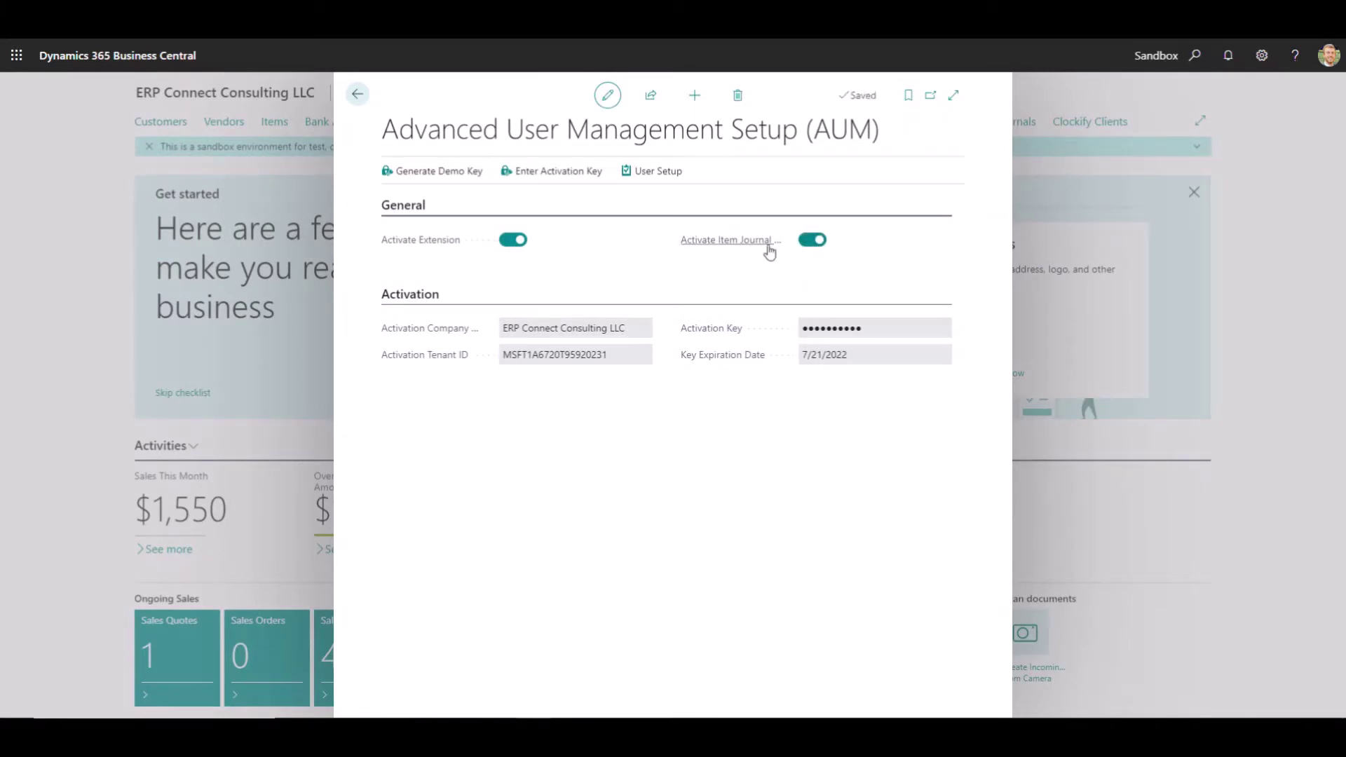
left_click(658, 173)
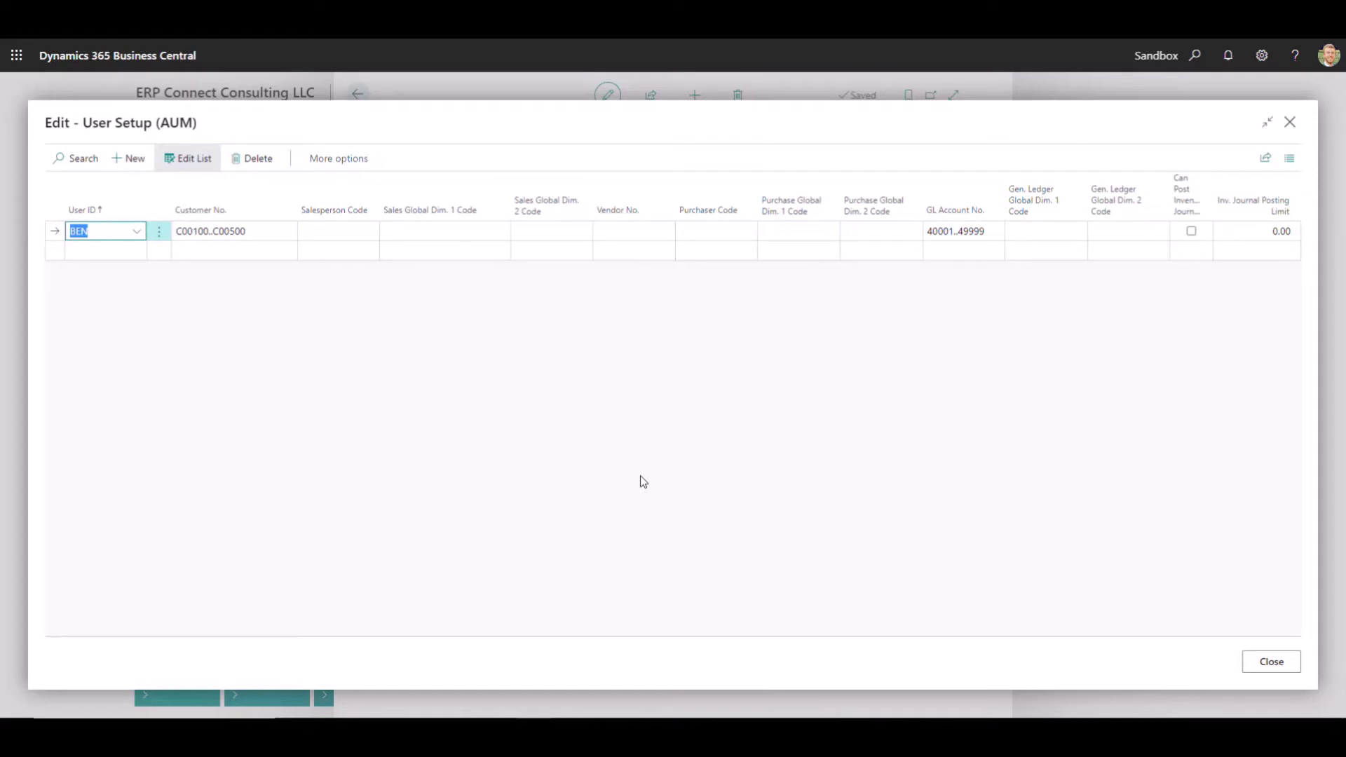
Step: Replace the C00100..C00500 customer range with the single customer C00300 Alpha Generators
left_click(267, 233)
key("BackSpace")
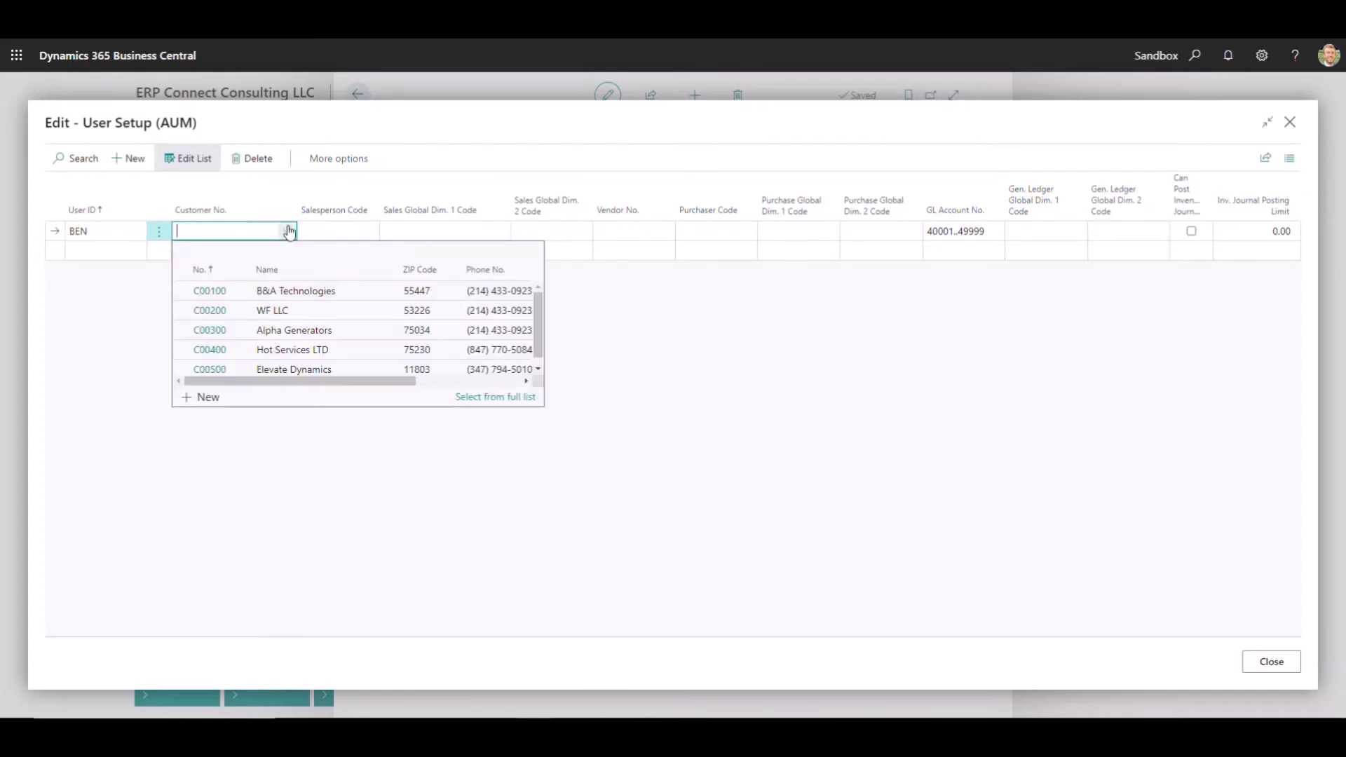
left_click(223, 331)
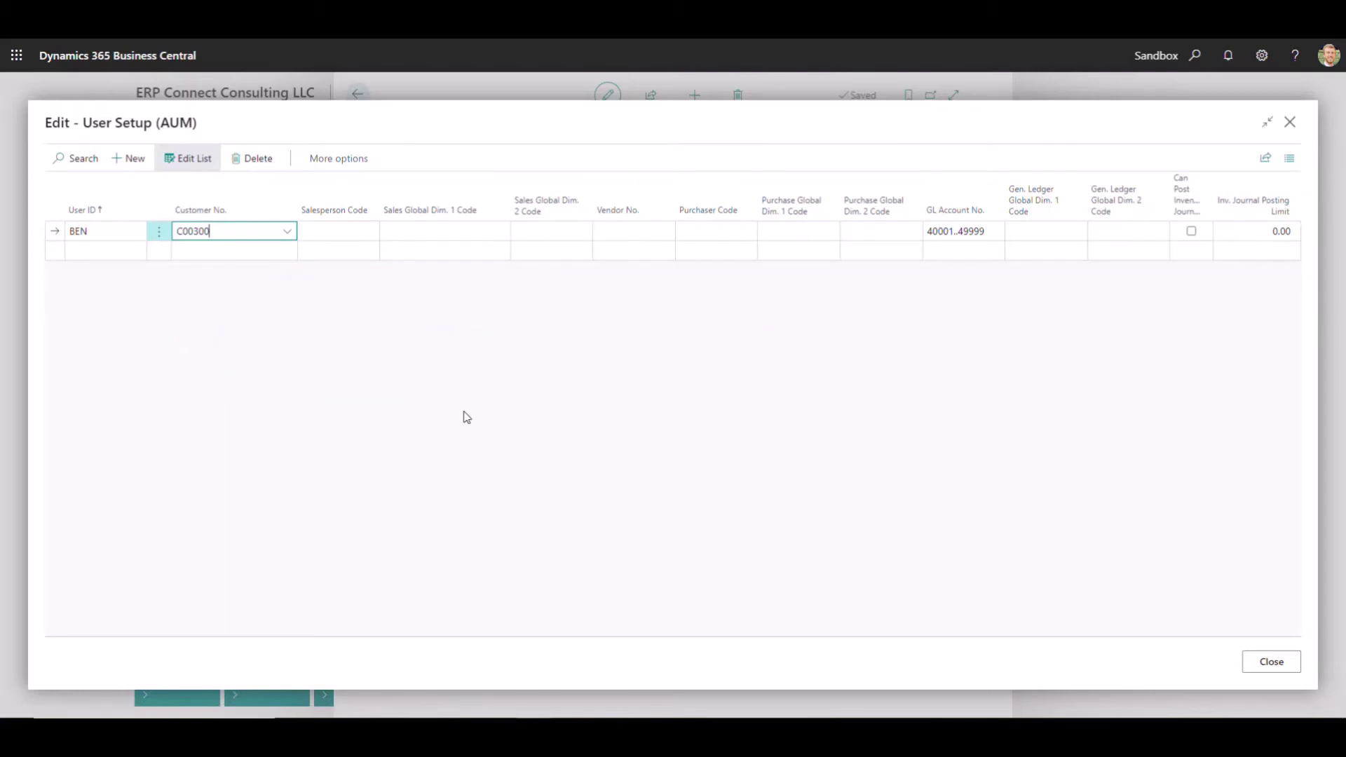